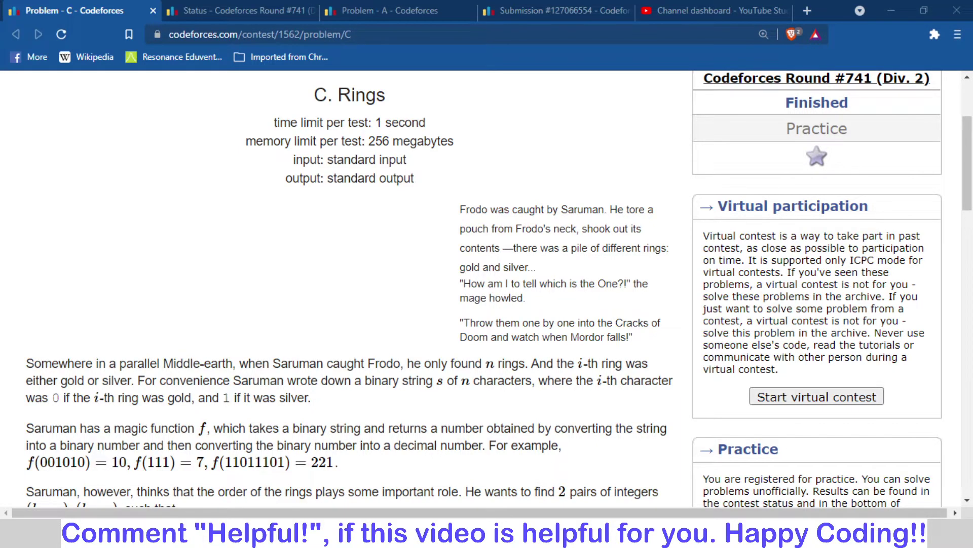
# - Scroll the Rings problem down to the two substring-pair conditions and f(t) = f(w)·k
pyautogui.click(792, 481)
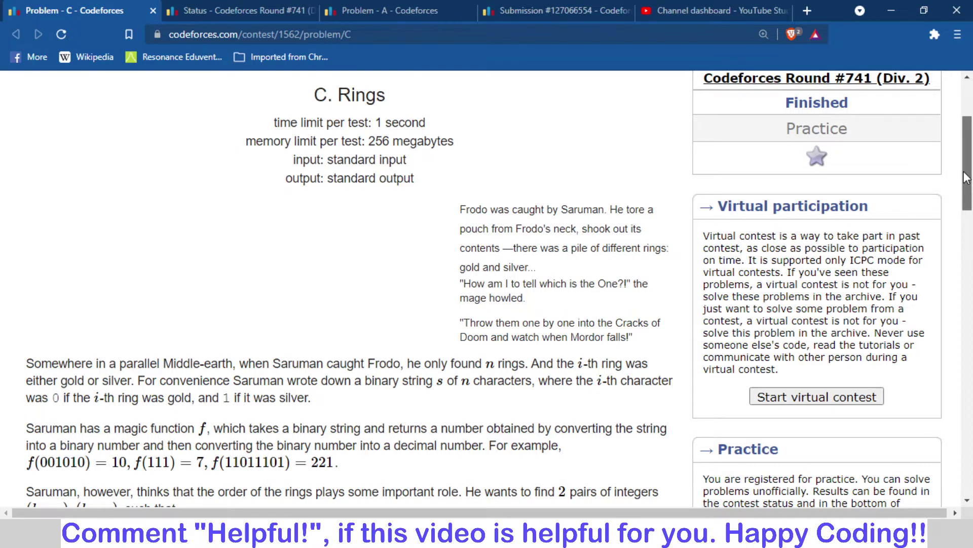
pyautogui.moveTo(968, 178); pyautogui.dragTo(968, 225)
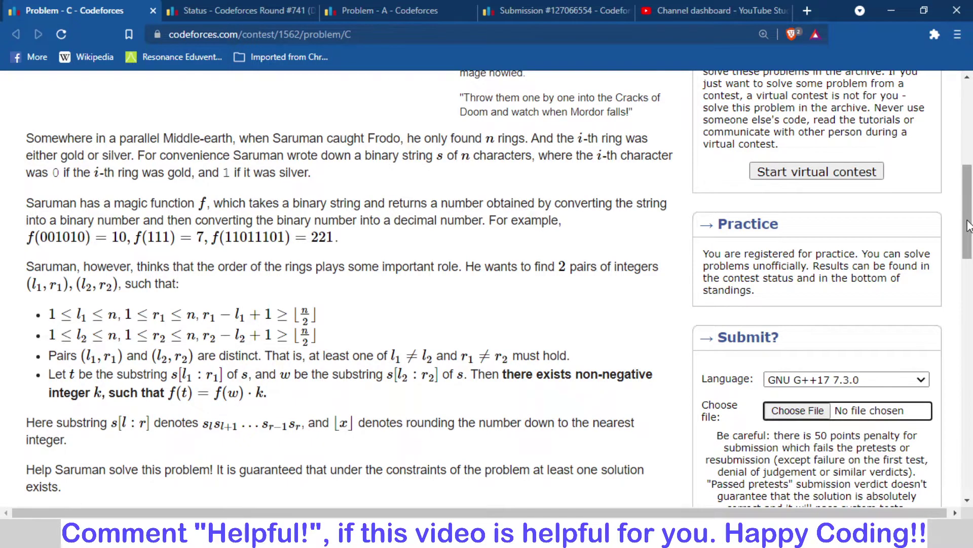
pyautogui.moveTo(968, 226); pyautogui.dragTo(968, 231)
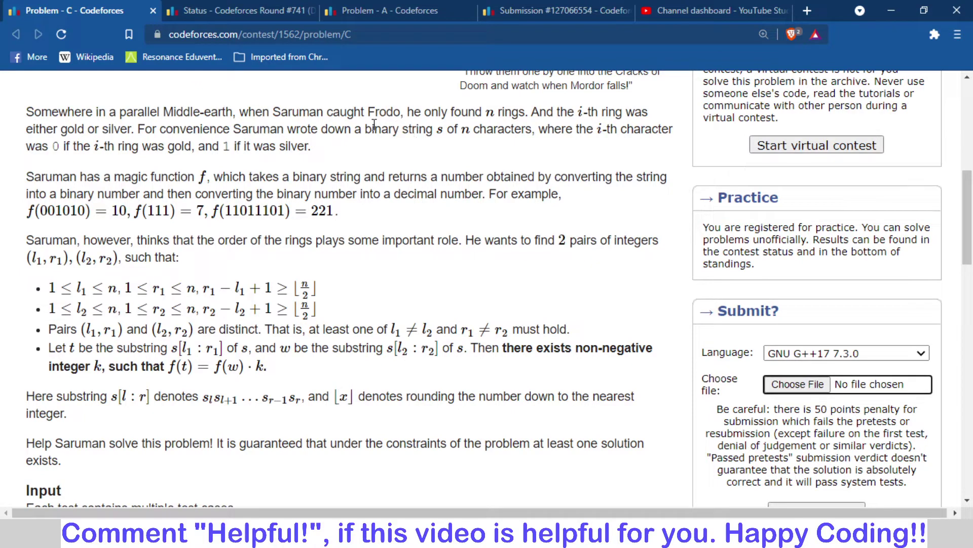
pyautogui.moveTo(374, 124); pyautogui.dragTo(443, 128)
pyautogui.click(450, 153)
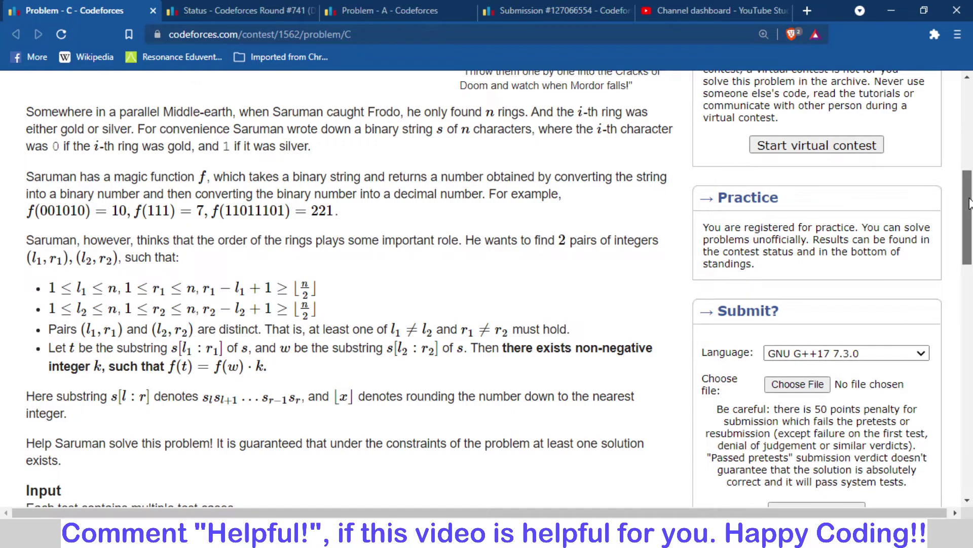
pyautogui.moveTo(969, 204)
pyautogui.mouseDown()
pyautogui.moveTo(968, 247)
pyautogui.moveTo(954, 192)
pyautogui.mouseUp()
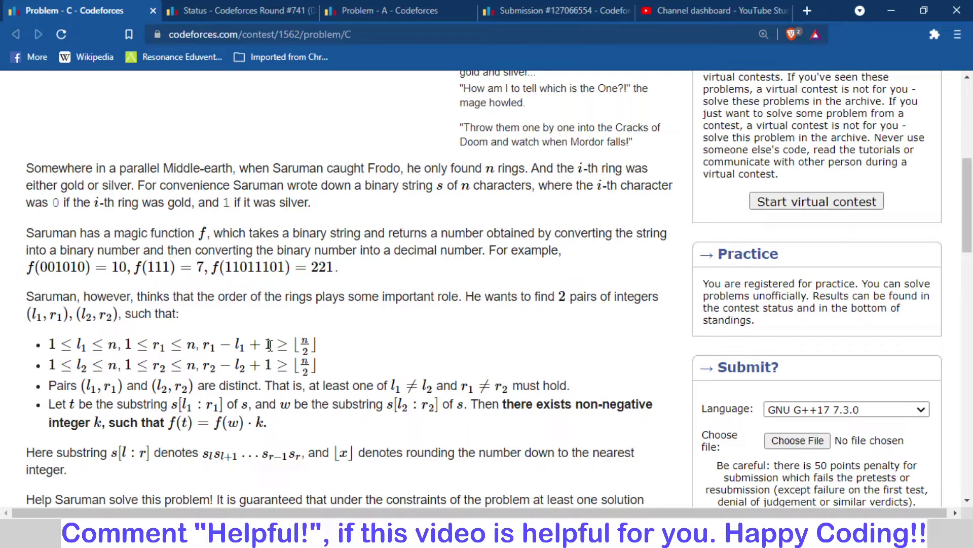
pyautogui.scroll(-1, 932, 236)
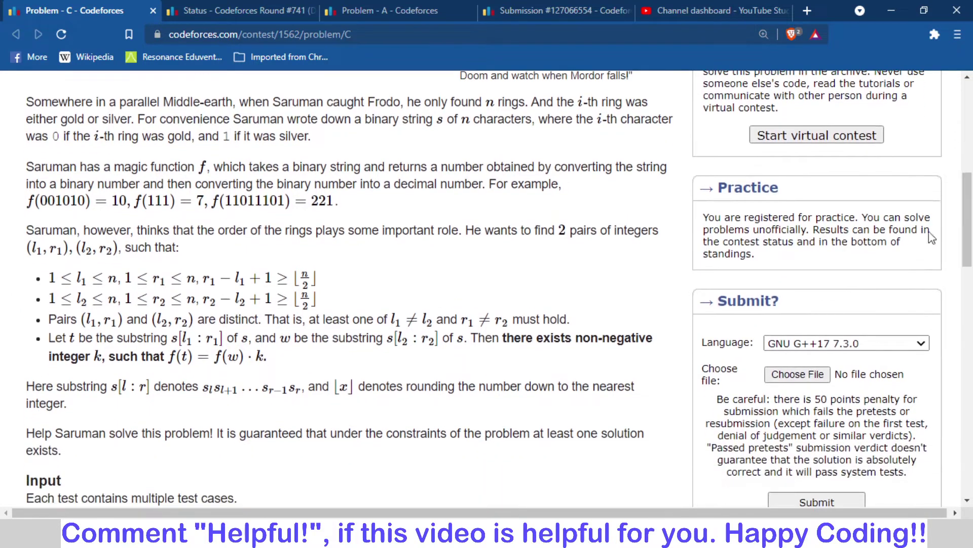
pyautogui.moveTo(49, 278); pyautogui.dragTo(353, 274)
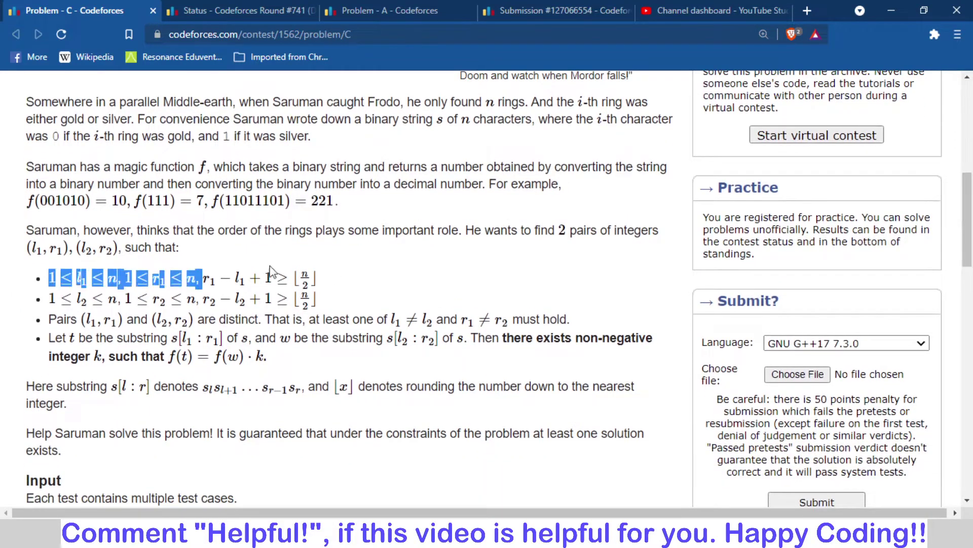
pyautogui.click(352, 274)
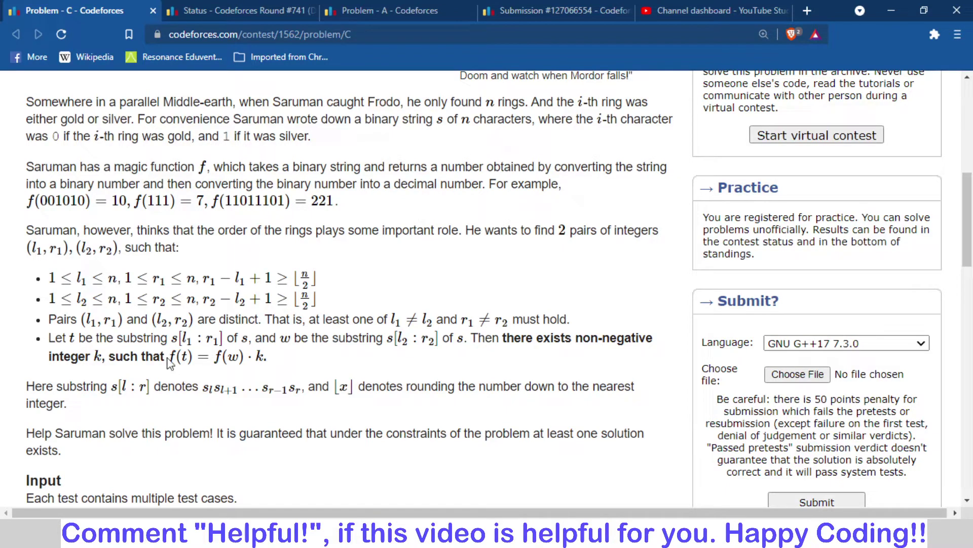
pyautogui.moveTo(167, 356); pyautogui.dragTo(251, 356)
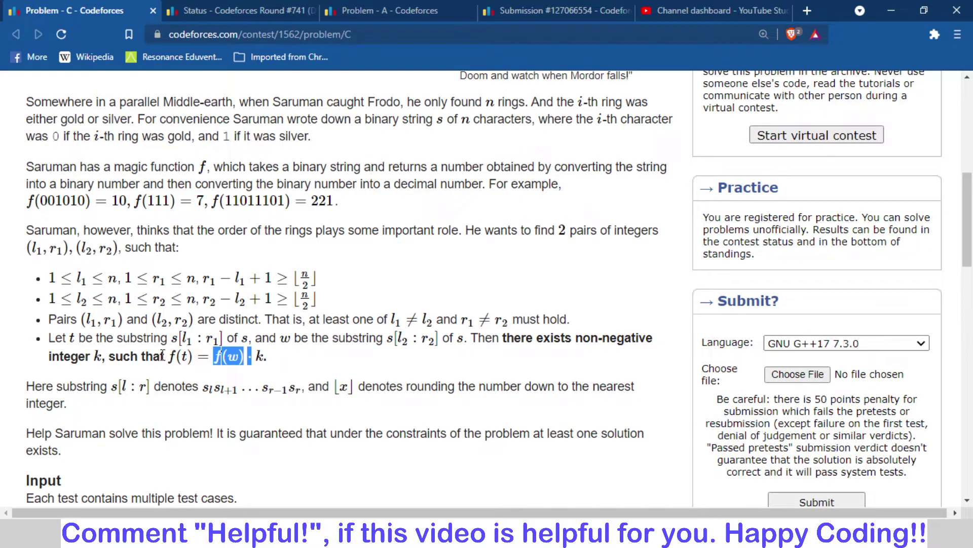
pyautogui.moveTo(167, 356); pyautogui.dragTo(249, 357)
# - Scroll the Rings problem back to the top and switch to the blank 'Codeforces' Miro board
pyautogui.click(222, 375)
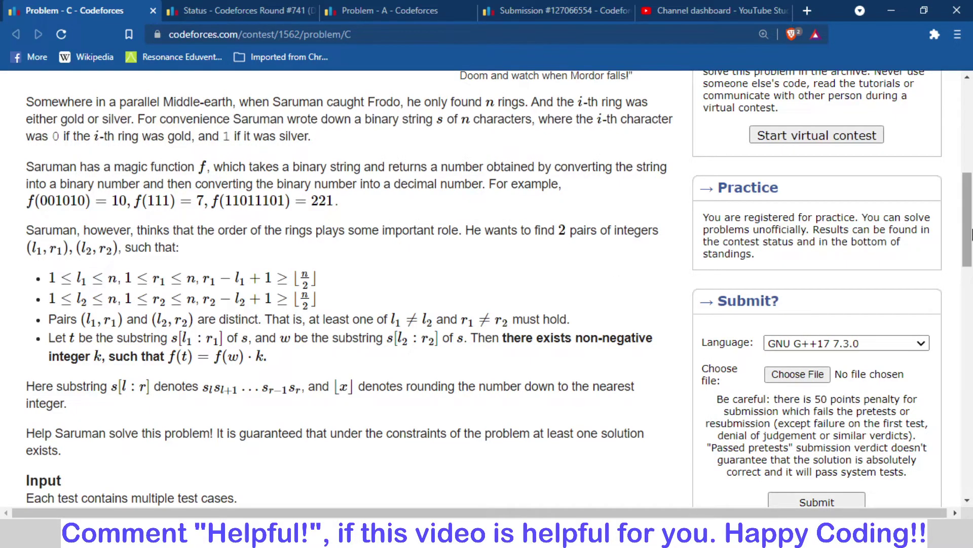
pyautogui.moveTo(969, 233); pyautogui.dragTo(972, 174)
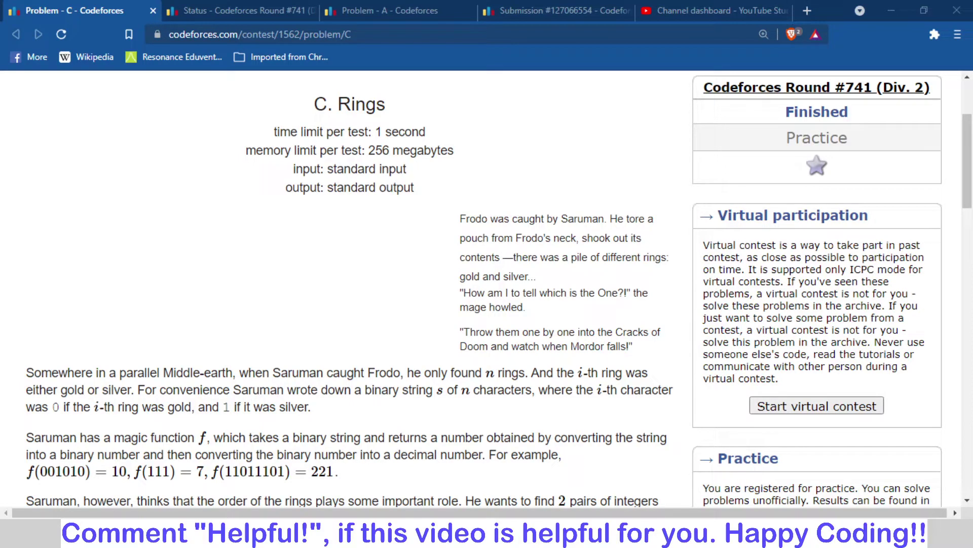
pyautogui.hotkey('alt', 'Tab')
pyautogui.hotkey('alt', 'Tab')
pyautogui.hotkey('alt', 'Tab')
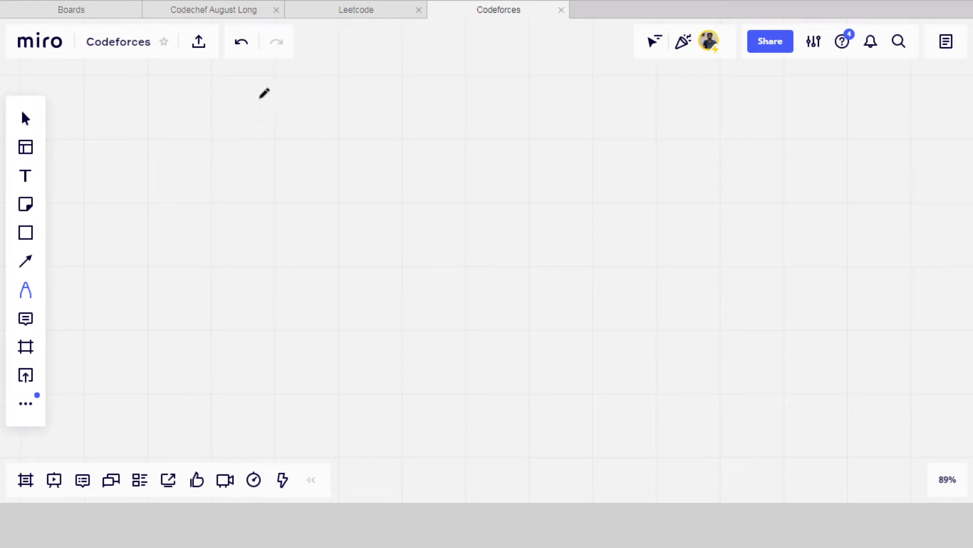
# - Hand-write 111 over 0111 on the left, circle both strings, and add equals marks
pyautogui.moveTo(260, 98); pyautogui.dragTo(262, 130)
pyautogui.moveTo(275, 96); pyautogui.dragTo(278, 128)
pyautogui.moveTo(299, 91); pyautogui.dragTo(302, 125)
pyautogui.moveTo(240, 156)
pyautogui.mouseDown()
pyautogui.moveTo(263, 175)
pyautogui.moveTo(283, 175)
pyautogui.mouseUp()
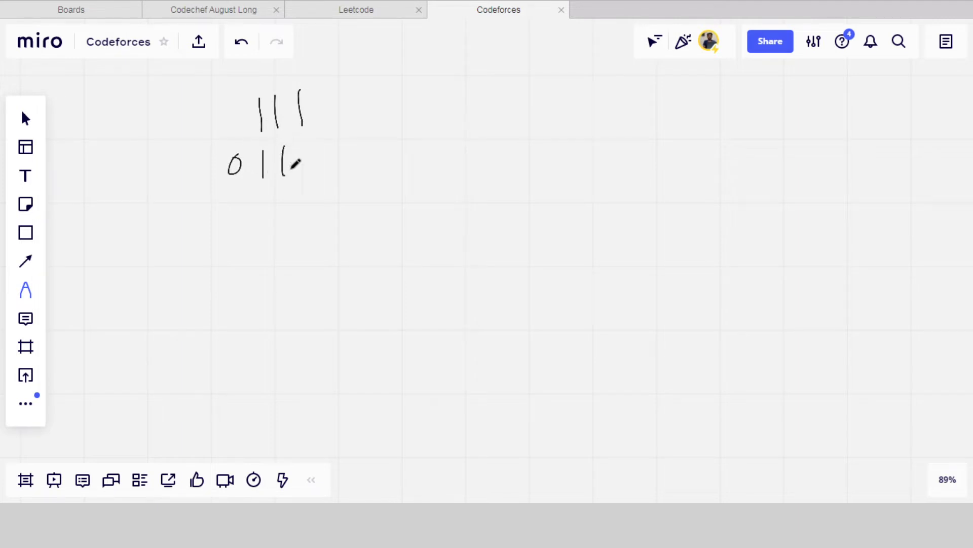
pyautogui.moveTo(309, 139); pyautogui.dragTo(310, 173)
pyautogui.moveTo(331, 91)
pyautogui.mouseDown()
pyautogui.moveTo(318, 113)
pyautogui.moveTo(324, 84)
pyautogui.mouseUp()
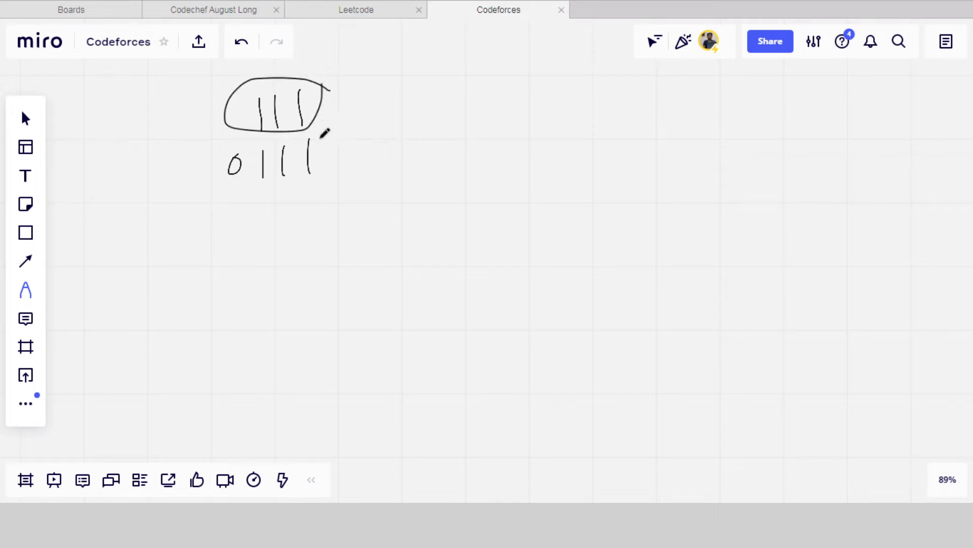
pyautogui.moveTo(320, 138)
pyautogui.mouseDown()
pyautogui.moveTo(224, 152)
pyautogui.moveTo(262, 195)
pyautogui.moveTo(326, 126)
pyautogui.moveTo(314, 135)
pyautogui.mouseUp()
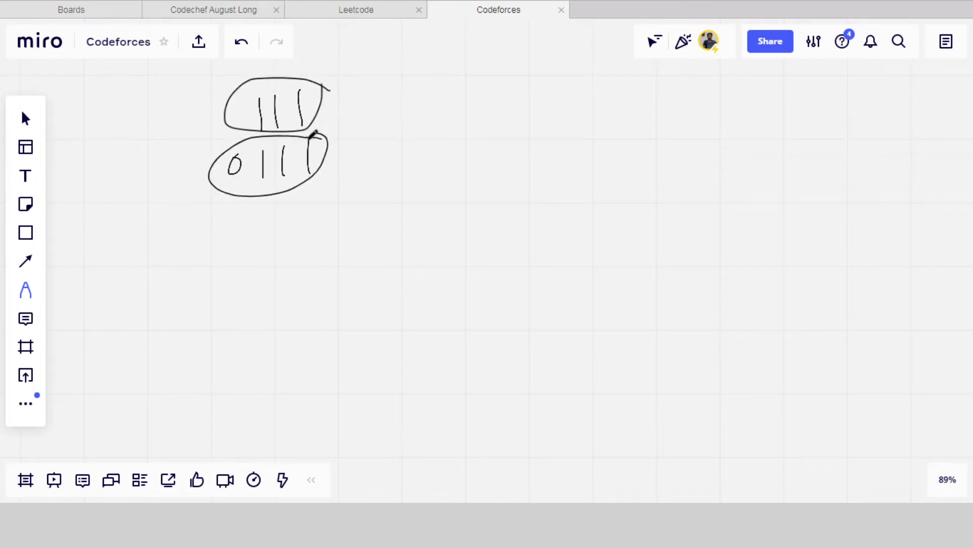
pyautogui.moveTo(337, 103); pyautogui.dragTo(351, 103)
pyautogui.moveTo(339, 116); pyautogui.dragTo(354, 116)
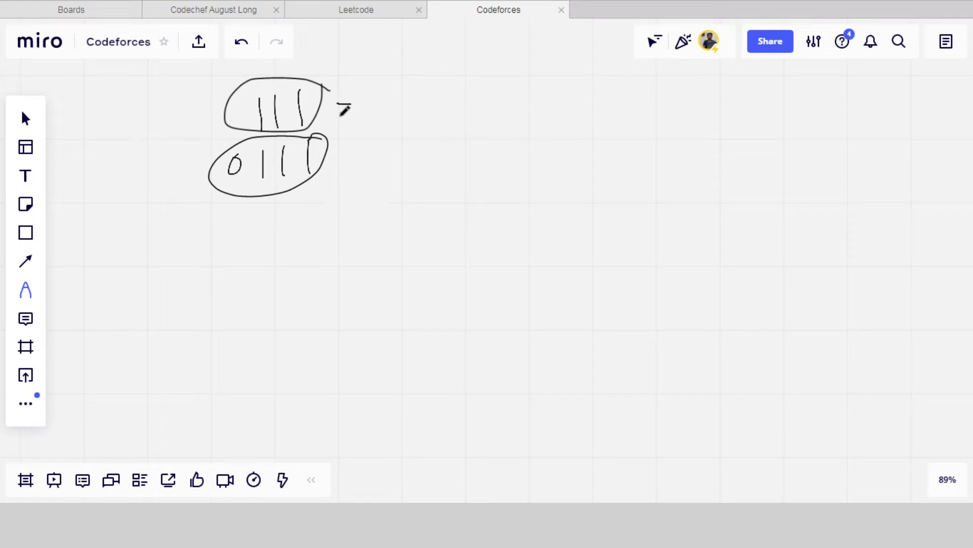
pyautogui.moveTo(337, 155)
pyautogui.mouseDown()
pyautogui.moveTo(352, 154)
pyautogui.moveTo(352, 171)
pyautogui.mouseUp()
# - Write 111 over 1110 on the right and circle the upper 111
pyautogui.moveTo(549, 94); pyautogui.dragTo(548, 135)
pyautogui.moveTo(566, 95)
pyautogui.mouseDown()
pyautogui.moveTo(565, 145)
pyautogui.moveTo(583, 111)
pyautogui.moveTo(583, 138)
pyautogui.mouseUp()
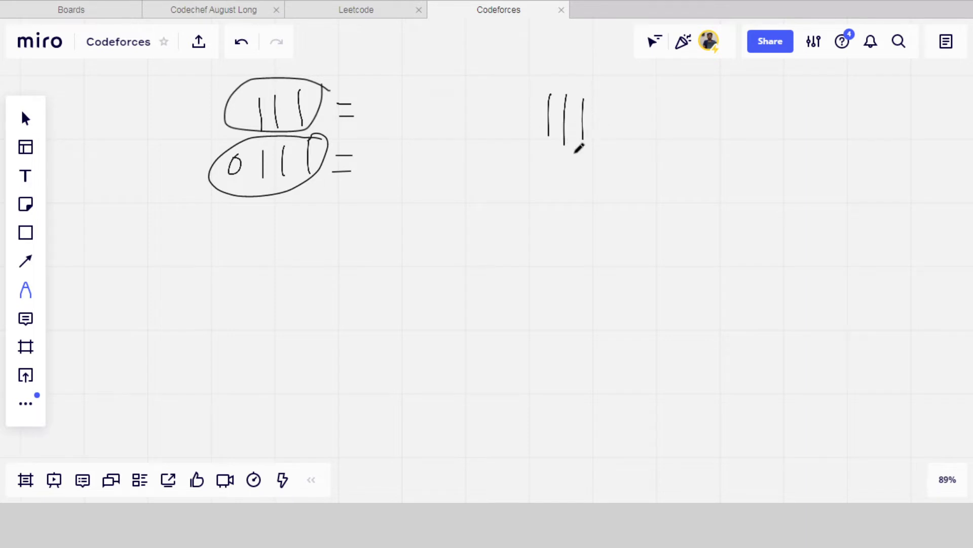
pyautogui.moveTo(548, 167)
pyautogui.mouseDown()
pyautogui.moveTo(548, 201)
pyautogui.moveTo(569, 206)
pyautogui.mouseUp()
pyautogui.moveTo(586, 168)
pyautogui.mouseDown()
pyautogui.moveTo(588, 202)
pyautogui.moveTo(624, 161)
pyautogui.mouseUp()
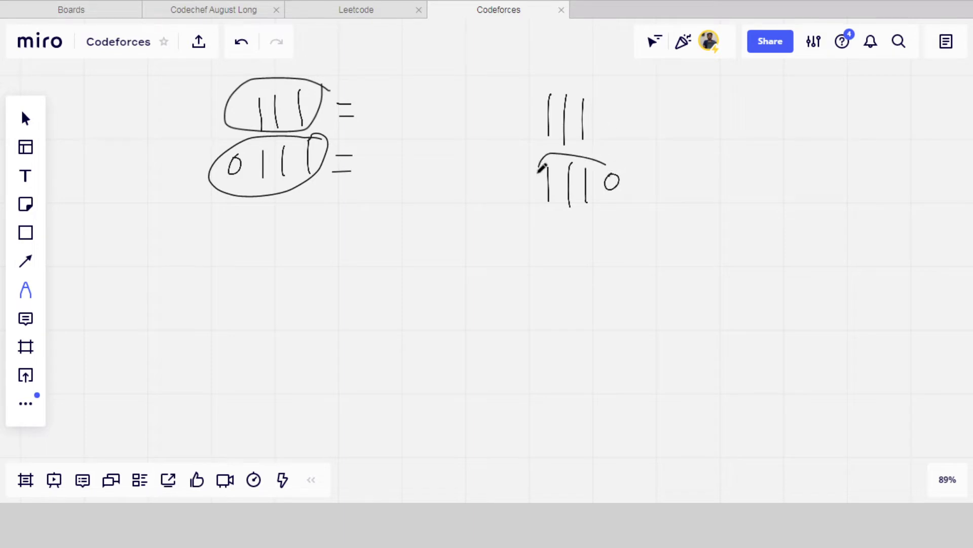
pyautogui.moveTo(602, 128)
pyautogui.mouseDown()
pyautogui.moveTo(596, 155)
pyautogui.moveTo(603, 111)
pyautogui.mouseUp()
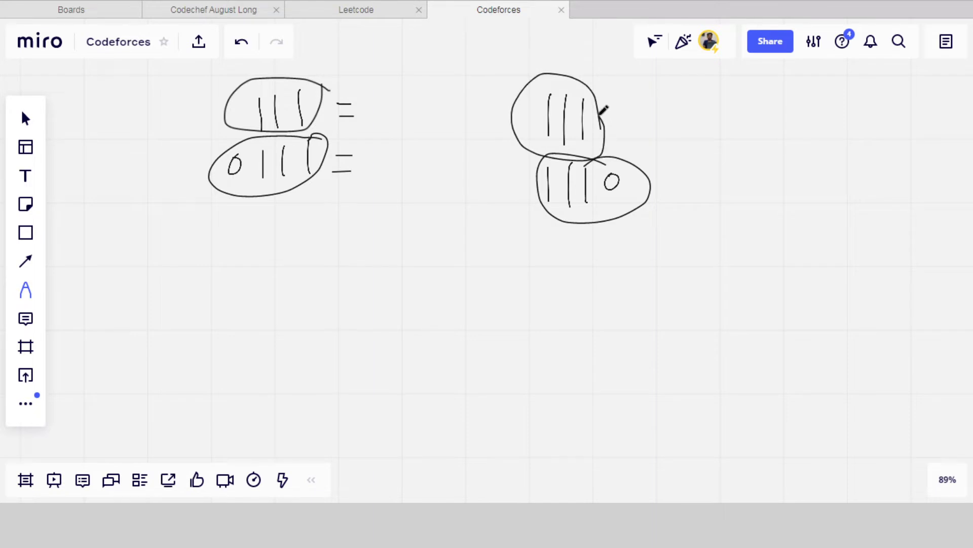
# - Add the fraction bar and equals sign to the left 111/0111 example
pyautogui.moveTo(341, 116); pyautogui.dragTo(325, 103)
pyautogui.moveTo(325, 191); pyautogui.dragTo(340, 199)
pyautogui.moveTo(207, 137)
pyautogui.mouseDown()
pyautogui.moveTo(363, 141)
pyautogui.moveTo(389, 120)
pyautogui.mouseUp()
pyautogui.moveTo(373, 133); pyautogui.dragTo(414, 137)
# - Finish the right example with its fraction bar, equals sign and result 2
pyautogui.moveTo(504, 156); pyautogui.dragTo(616, 158)
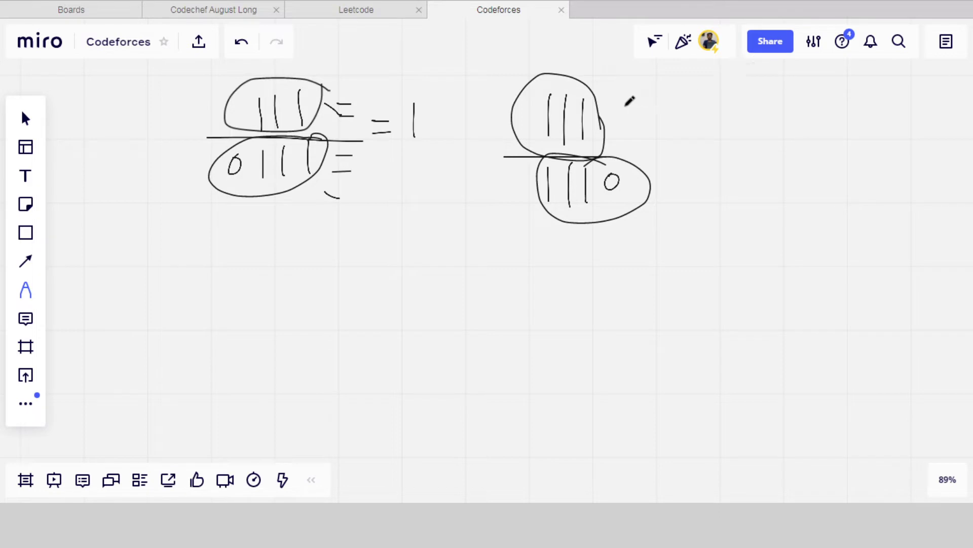
pyautogui.moveTo(599, 122)
pyautogui.mouseDown()
pyautogui.moveTo(621, 109)
pyautogui.moveTo(602, 111)
pyautogui.mouseUp()
pyautogui.moveTo(609, 183)
pyautogui.mouseDown()
pyautogui.moveTo(619, 169)
pyautogui.moveTo(605, 185)
pyautogui.mouseUp()
pyautogui.moveTo(638, 127)
pyautogui.mouseDown()
pyautogui.moveTo(667, 125)
pyautogui.moveTo(705, 161)
pyautogui.moveTo(742, 163)
pyautogui.mouseUp()
pyautogui.click(575, 209)
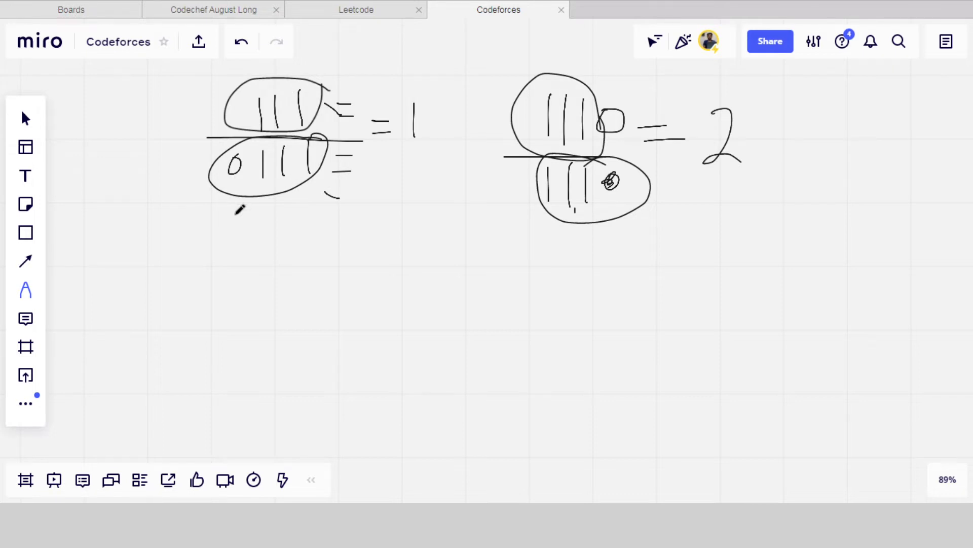
# - Write 10111, box it, and circle 0111 and 111 beneath it
pyautogui.moveTo(236, 257); pyautogui.dragTo(239, 296)
pyautogui.moveTo(263, 265)
pyautogui.mouseDown()
pyautogui.moveTo(264, 285)
pyautogui.moveTo(264, 266)
pyautogui.moveTo(285, 298)
pyautogui.mouseUp()
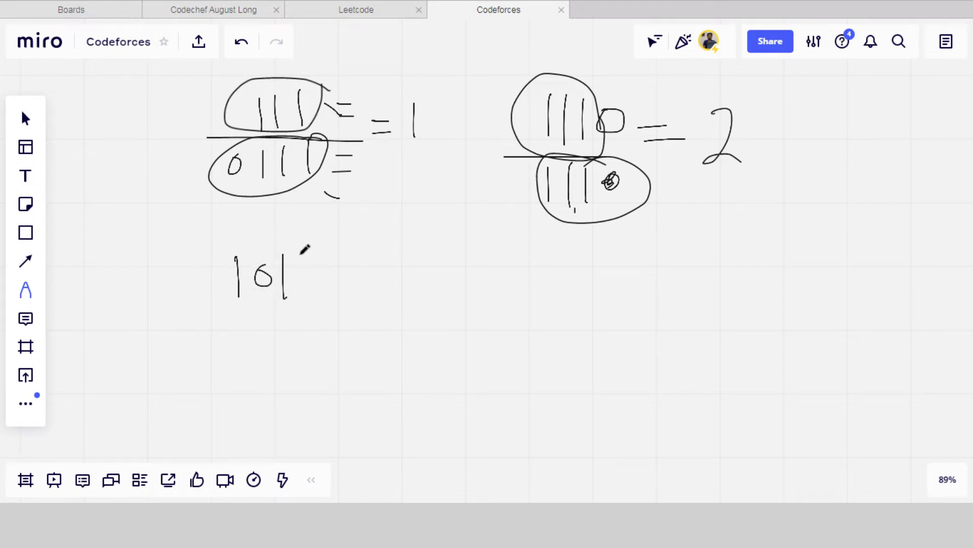
pyautogui.moveTo(300, 252); pyautogui.dragTo(306, 290)
pyautogui.moveTo(322, 252); pyautogui.dragTo(326, 296)
pyautogui.moveTo(235, 317)
pyautogui.mouseDown()
pyautogui.moveTo(306, 315)
pyautogui.moveTo(342, 235)
pyautogui.moveTo(203, 230)
pyautogui.moveTo(262, 337)
pyautogui.moveTo(262, 294)
pyautogui.moveTo(267, 303)
pyautogui.moveTo(258, 304)
pyautogui.moveTo(268, 303)
pyautogui.mouseUp()
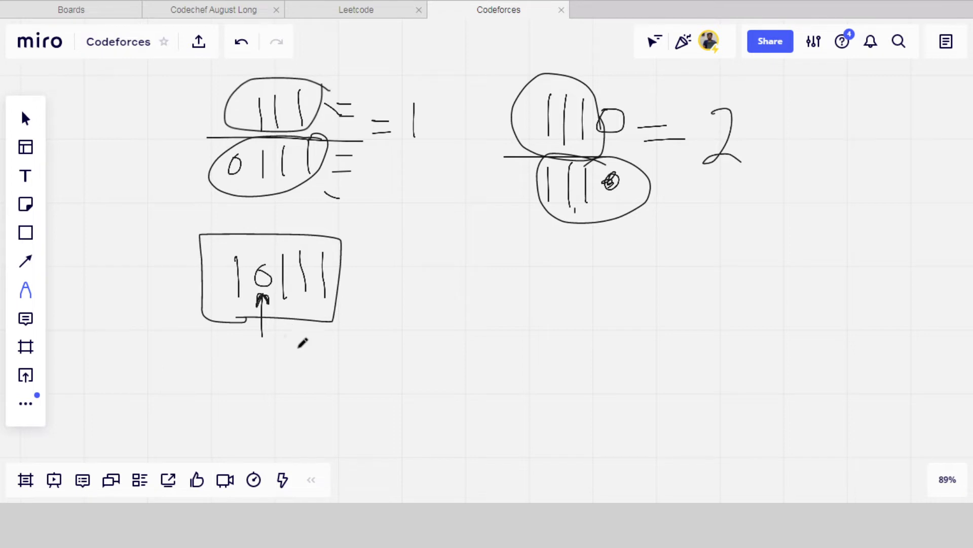
pyautogui.moveTo(299, 347)
pyautogui.mouseDown()
pyautogui.moveTo(341, 367)
pyautogui.moveTo(311, 408)
pyautogui.moveTo(343, 404)
pyautogui.mouseUp()
pyautogui.moveTo(365, 350)
pyautogui.mouseDown()
pyautogui.moveTo(308, 333)
pyautogui.moveTo(284, 374)
pyautogui.moveTo(365, 353)
pyautogui.mouseUp()
pyautogui.moveTo(362, 381); pyautogui.dragTo(357, 376)
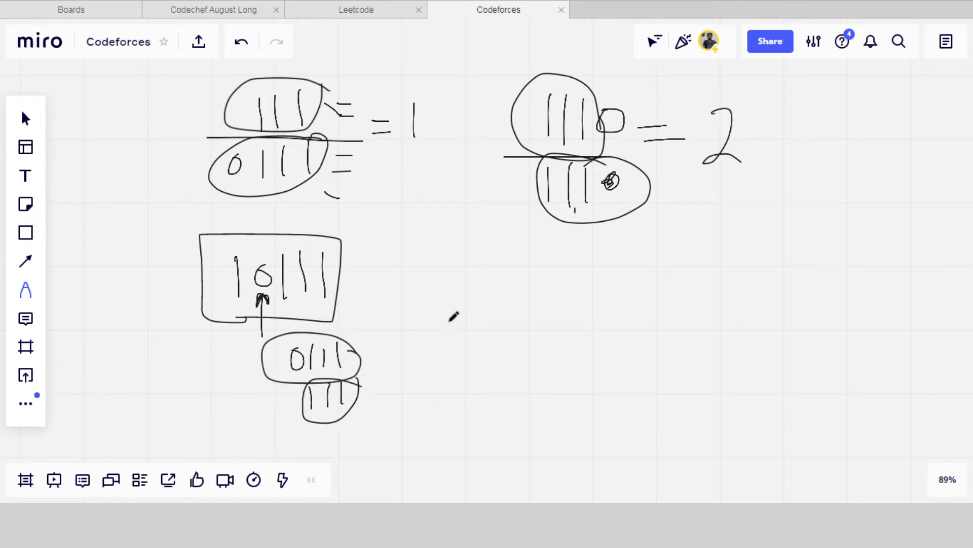
# - Sketch a longer string with an arrow at its last 0, then write 101110 and 10111 below
pyautogui.moveTo(477, 261)
pyautogui.mouseDown()
pyautogui.moveTo(473, 298)
pyautogui.moveTo(494, 272)
pyautogui.moveTo(508, 299)
pyautogui.mouseUp()
pyautogui.moveTo(531, 257)
pyautogui.mouseDown()
pyautogui.moveTo(530, 300)
pyautogui.moveTo(552, 262)
pyautogui.mouseUp()
pyautogui.moveTo(558, 306); pyautogui.dragTo(560, 320)
pyautogui.moveTo(582, 248)
pyautogui.mouseDown()
pyautogui.moveTo(583, 292)
pyautogui.moveTo(615, 265)
pyautogui.moveTo(630, 302)
pyautogui.moveTo(616, 339)
pyautogui.moveTo(628, 302)
pyautogui.mouseUp()
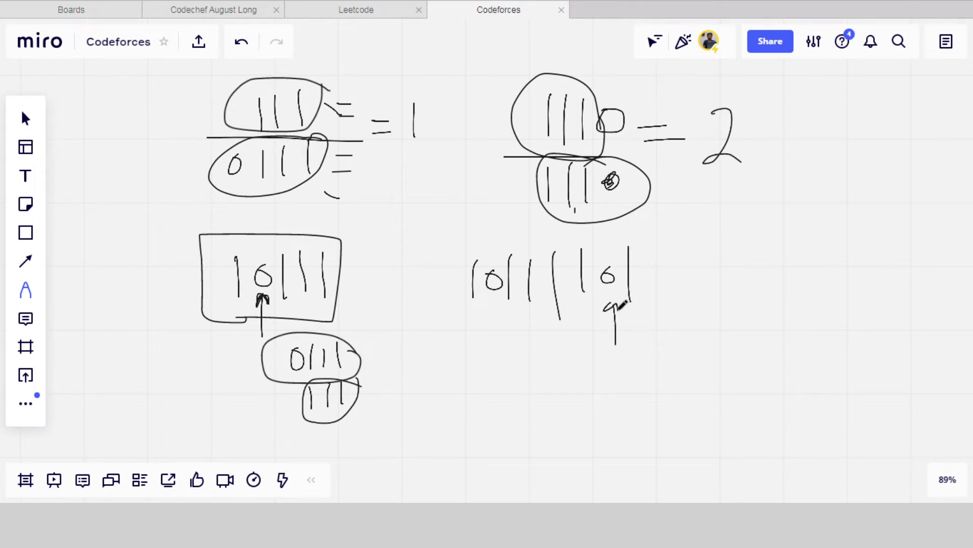
pyautogui.moveTo(479, 364)
pyautogui.mouseDown()
pyautogui.moveTo(477, 397)
pyautogui.moveTo(498, 374)
pyautogui.moveTo(505, 396)
pyautogui.moveTo(534, 377)
pyautogui.moveTo(533, 391)
pyautogui.moveTo(547, 394)
pyautogui.moveTo(576, 381)
pyautogui.moveTo(563, 378)
pyautogui.mouseUp()
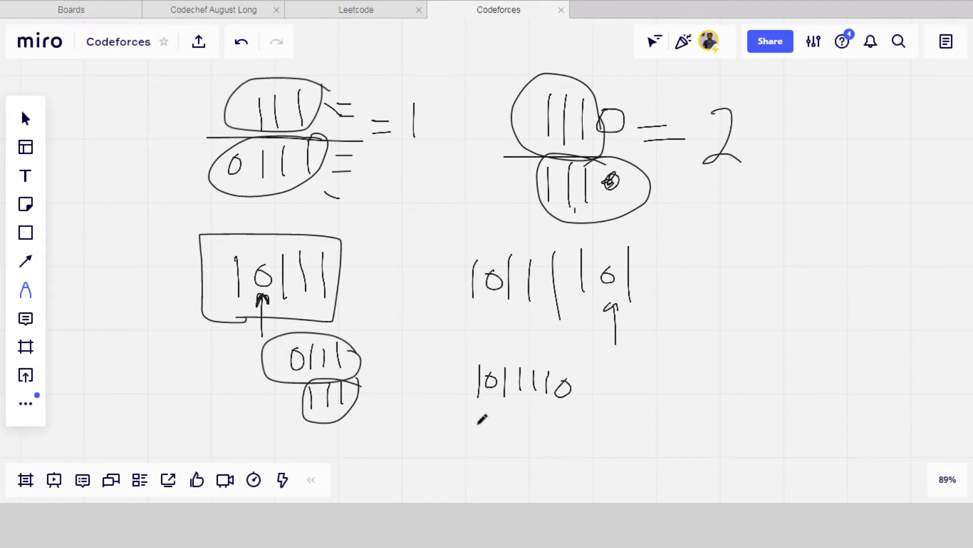
pyautogui.moveTo(479, 425)
pyautogui.mouseDown()
pyautogui.moveTo(480, 443)
pyautogui.moveTo(499, 424)
pyautogui.moveTo(507, 446)
pyautogui.moveTo(551, 434)
pyautogui.mouseUp()
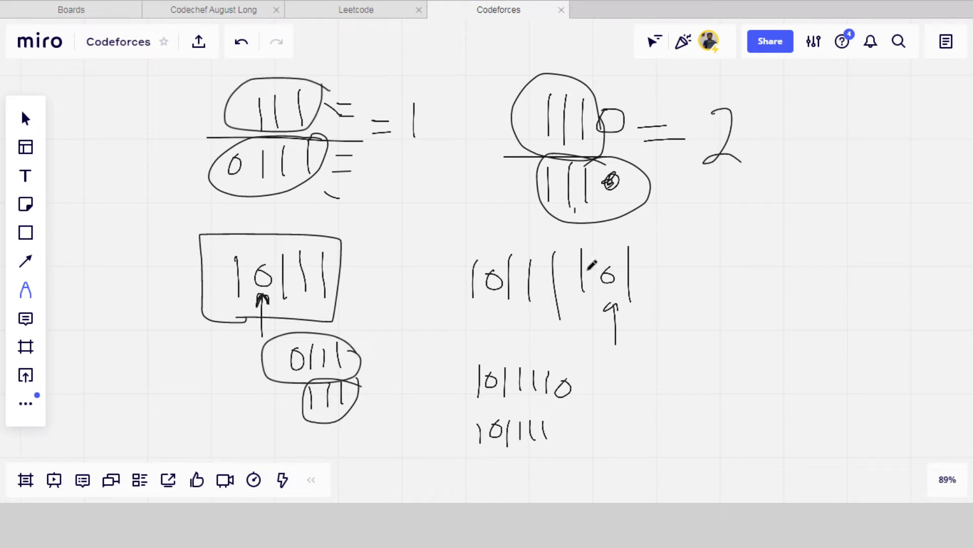
# - Box the long string's digits, tick 101110 and 10111, and mark two windows inside boxed 10111
pyautogui.moveTo(592, 259)
pyautogui.mouseDown()
pyautogui.moveTo(594, 304)
pyautogui.moveTo(471, 321)
pyautogui.moveTo(459, 265)
pyautogui.moveTo(541, 240)
pyautogui.moveTo(588, 262)
pyautogui.mouseUp()
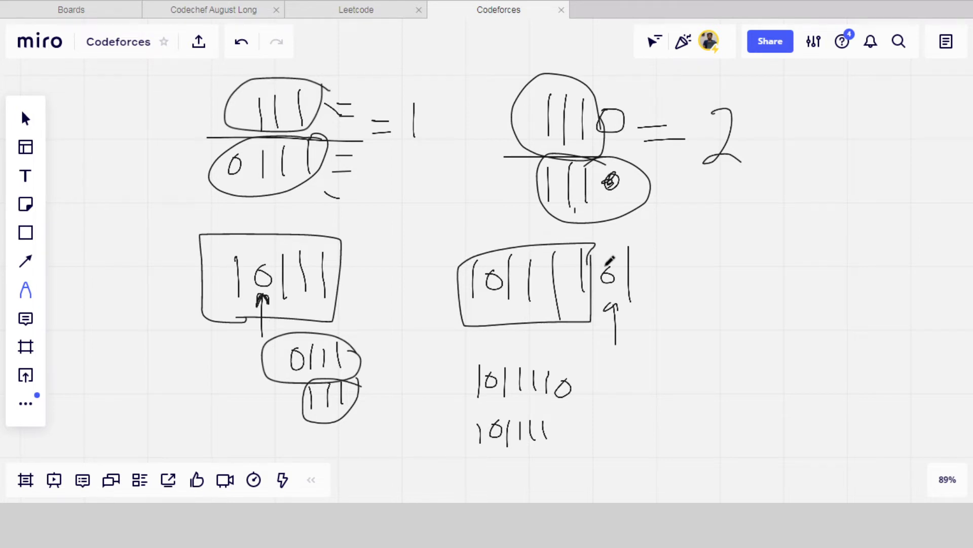
pyautogui.moveTo(465, 256)
pyautogui.mouseDown()
pyautogui.moveTo(627, 234)
pyautogui.moveTo(613, 324)
pyautogui.moveTo(587, 320)
pyautogui.mouseUp()
pyautogui.moveTo(577, 384); pyautogui.dragTo(607, 364)
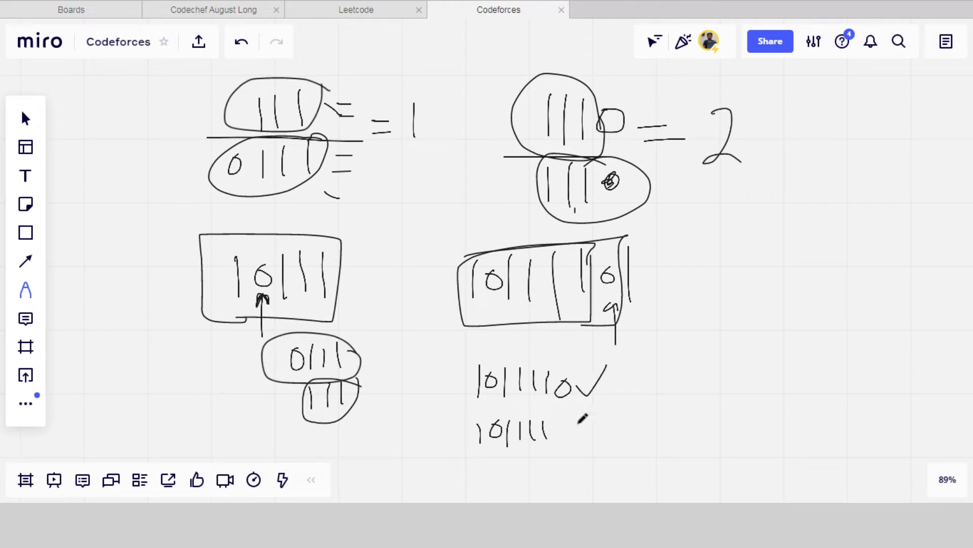
pyautogui.moveTo(568, 421); pyautogui.dragTo(622, 404)
pyautogui.moveTo(225, 284)
pyautogui.mouseDown()
pyautogui.moveTo(223, 247)
pyautogui.moveTo(303, 246)
pyautogui.moveTo(265, 311)
pyautogui.moveTo(218, 294)
pyautogui.moveTo(225, 267)
pyautogui.mouseUp()
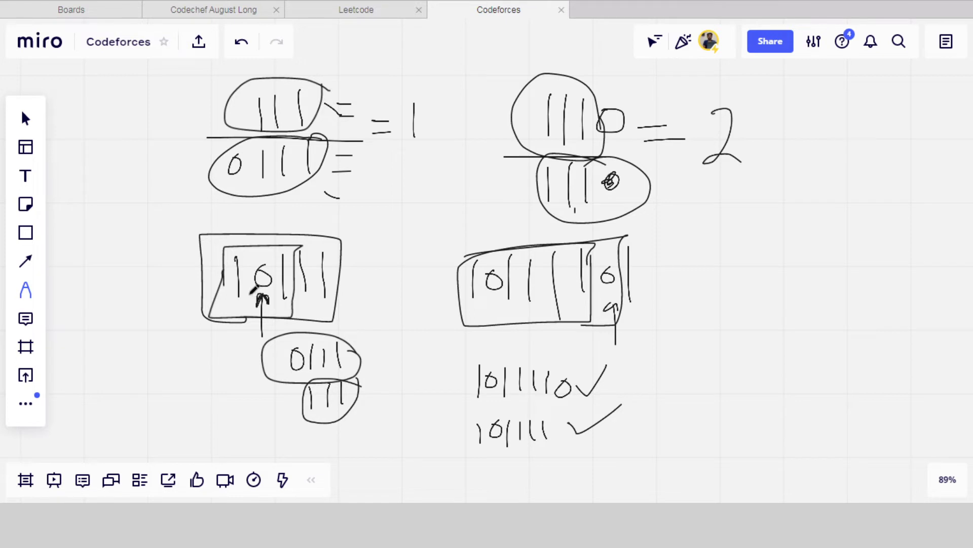
pyautogui.moveTo(252, 289)
pyautogui.mouseDown()
pyautogui.moveTo(333, 241)
pyautogui.moveTo(243, 299)
pyautogui.moveTo(274, 306)
pyautogui.mouseUp()
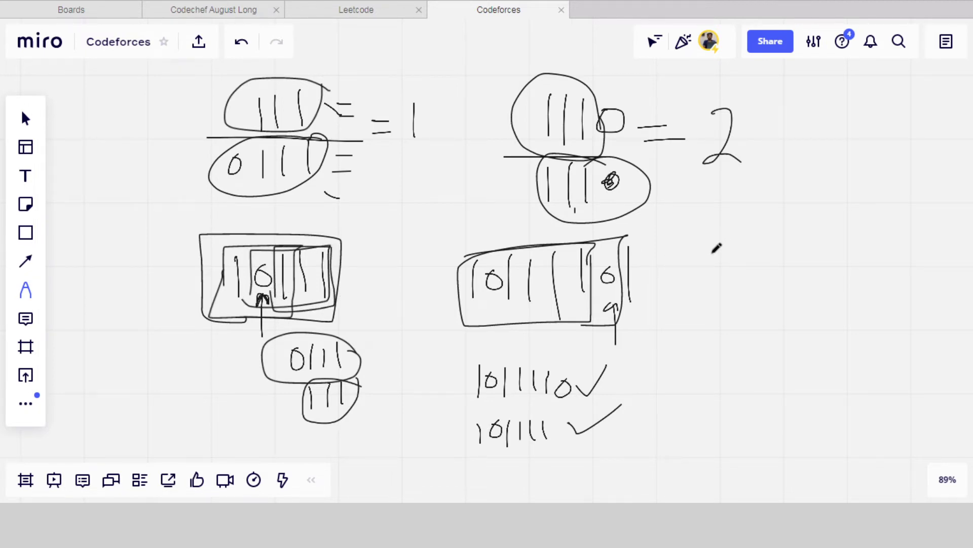
# - Lower on the board, write 1111 over 1110, tick both rows, and add ×2
pyautogui.scroll(-2, 717, 252)
pyautogui.scroll(-3, 716, 256)
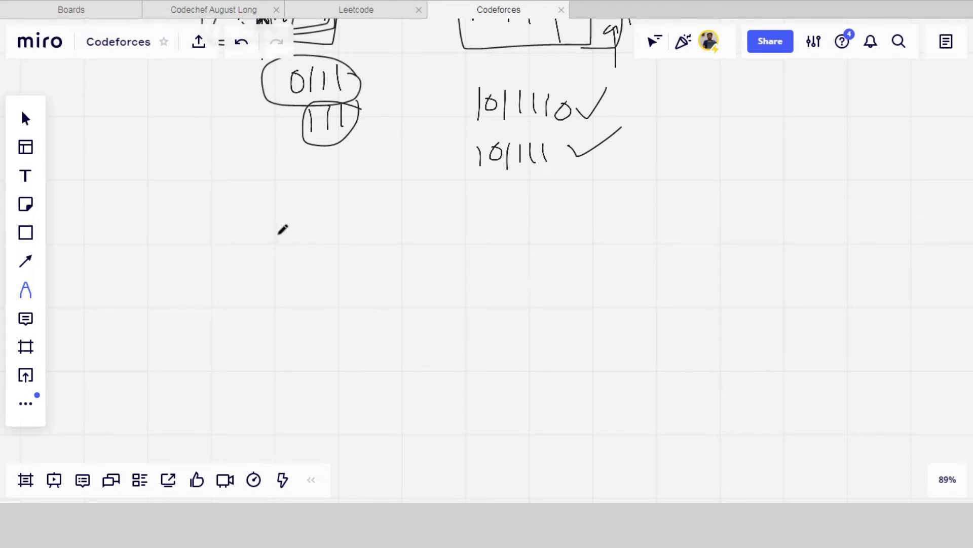
pyautogui.moveTo(279, 224)
pyautogui.mouseDown()
pyautogui.moveTo(282, 283)
pyautogui.moveTo(305, 277)
pyautogui.mouseUp()
pyautogui.moveTo(324, 228)
pyautogui.mouseDown()
pyautogui.moveTo(334, 276)
pyautogui.moveTo(359, 278)
pyautogui.mouseUp()
pyautogui.moveTo(285, 303)
pyautogui.mouseDown()
pyautogui.moveTo(283, 353)
pyautogui.moveTo(307, 338)
pyautogui.mouseUp()
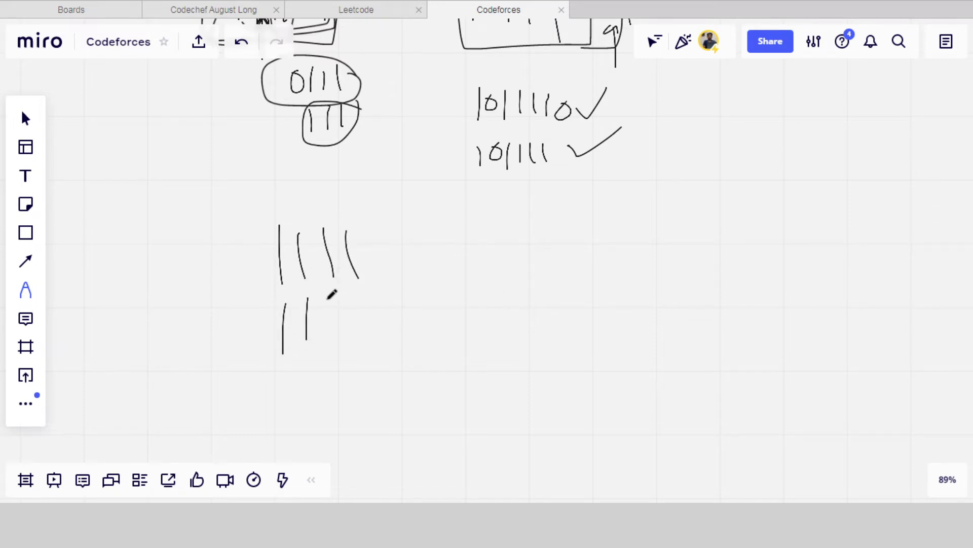
pyautogui.moveTo(330, 288)
pyautogui.mouseDown()
pyautogui.moveTo(330, 332)
pyautogui.moveTo(350, 335)
pyautogui.mouseUp()
pyautogui.moveTo(380, 306)
pyautogui.mouseDown()
pyautogui.moveTo(372, 309)
pyautogui.moveTo(380, 306)
pyautogui.mouseUp()
pyautogui.moveTo(363, 262); pyautogui.dragTo(380, 258)
pyautogui.moveTo(400, 313); pyautogui.dragTo(420, 302)
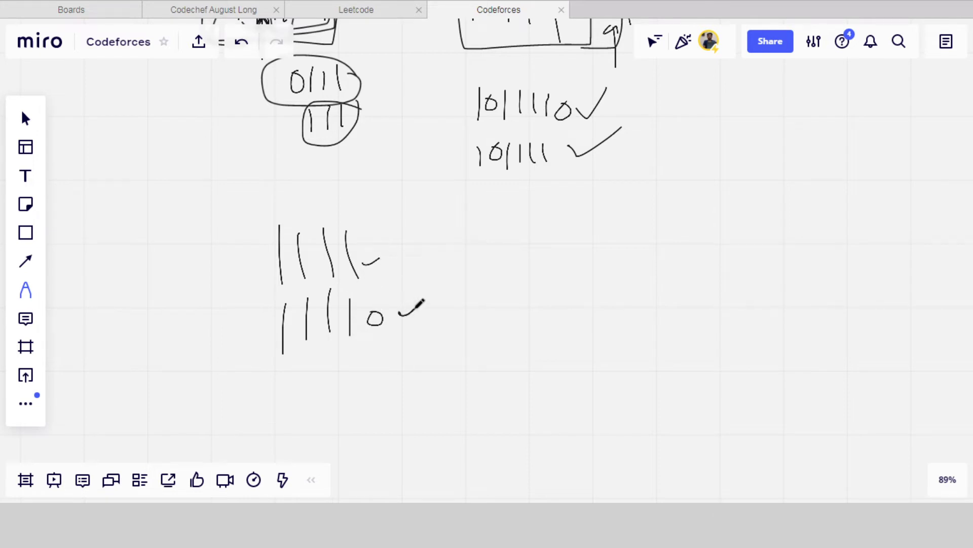
pyautogui.moveTo(420, 248)
pyautogui.mouseDown()
pyautogui.moveTo(399, 272)
pyautogui.moveTo(451, 275)
pyautogui.moveTo(453, 333)
pyautogui.mouseUp()
# - Draw an arrow to a doubly circled 0111-over-111 fraction and a line between the 1111/1110 rows
pyautogui.moveTo(655, 193)
pyautogui.mouseDown()
pyautogui.moveTo(663, 210)
pyautogui.moveTo(668, 201)
pyautogui.moveTo(697, 216)
pyautogui.mouseUp()
pyautogui.moveTo(712, 181)
pyautogui.mouseDown()
pyautogui.moveTo(719, 226)
pyautogui.moveTo(685, 261)
pyautogui.moveTo(700, 251)
pyautogui.moveTo(707, 258)
pyautogui.mouseUp()
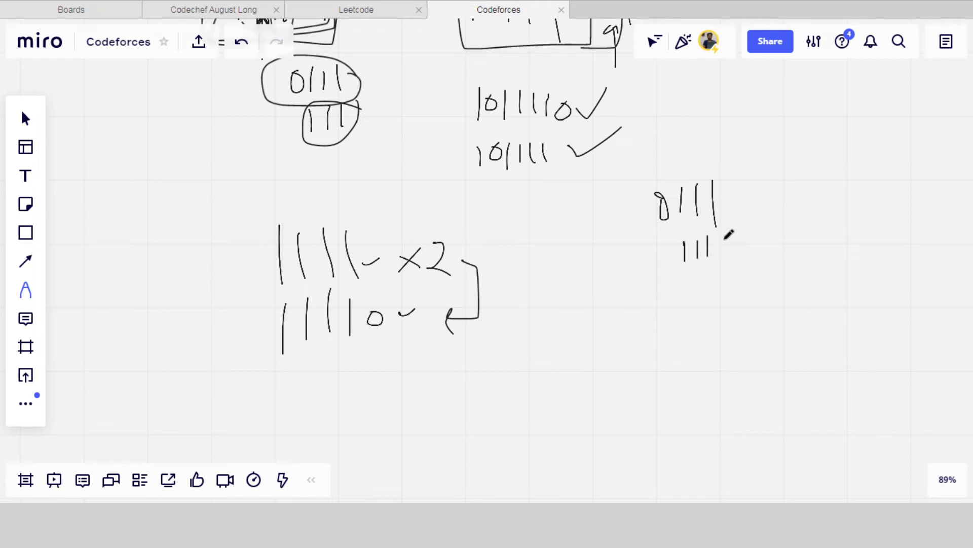
pyautogui.moveTo(753, 187)
pyautogui.mouseDown()
pyautogui.moveTo(624, 178)
pyautogui.moveTo(765, 178)
pyautogui.moveTo(717, 169)
pyautogui.mouseUp()
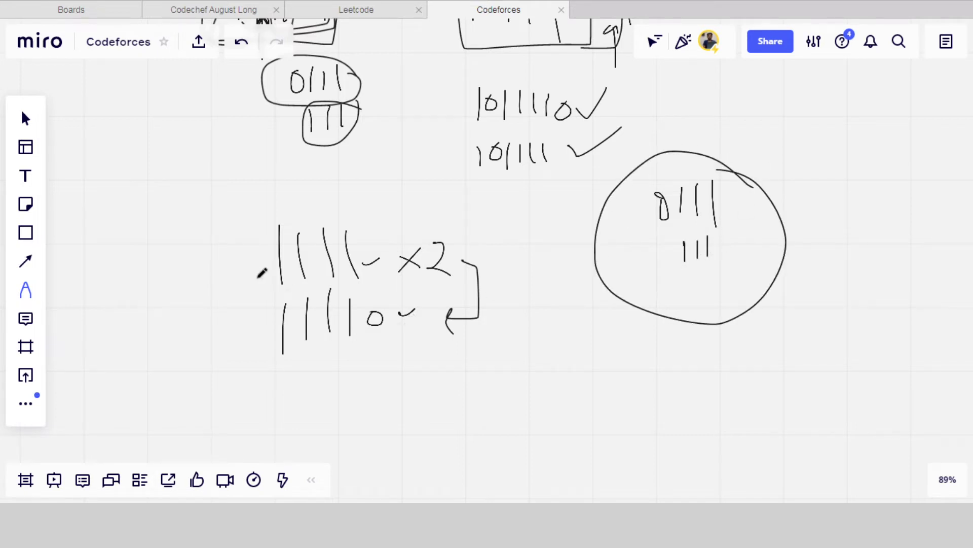
pyautogui.moveTo(258, 287); pyautogui.dragTo(366, 287)
pyautogui.moveTo(657, 236); pyautogui.dragTo(823, 229)
pyautogui.moveTo(757, 186)
pyautogui.mouseDown()
pyautogui.moveTo(708, 226)
pyautogui.moveTo(720, 229)
pyautogui.mouseUp()
# - Write a new binary string on empty board space further down
pyautogui.scroll(-2, 474, 390)
pyautogui.scroll(-3, 474, 390)
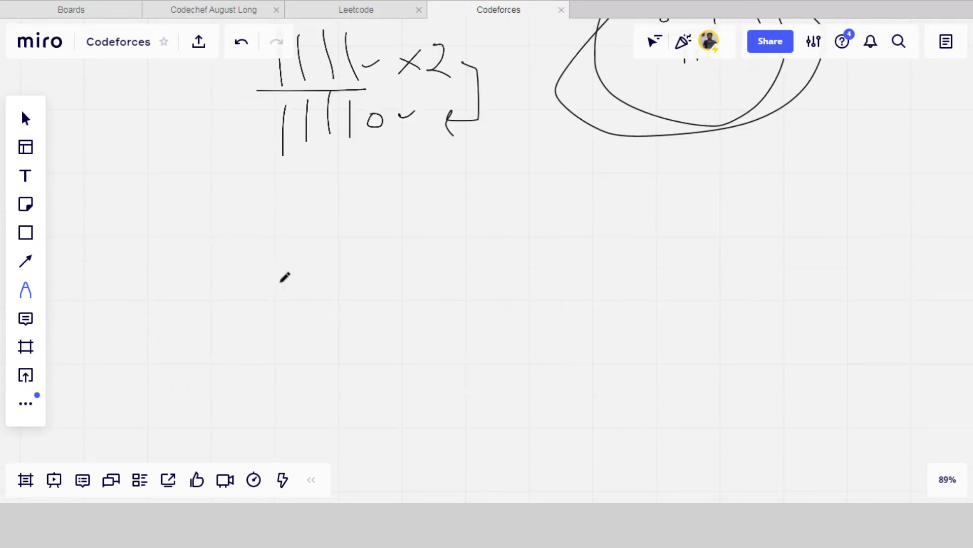
pyautogui.moveTo(261, 216)
pyautogui.mouseDown()
pyautogui.moveTo(259, 261)
pyautogui.moveTo(282, 232)
pyautogui.moveTo(305, 226)
pyautogui.moveTo(305, 259)
pyautogui.mouseUp()
pyautogui.moveTo(339, 199); pyautogui.dragTo(343, 257)
pyautogui.moveTo(361, 217)
pyautogui.mouseDown()
pyautogui.moveTo(360, 243)
pyautogui.moveTo(394, 244)
pyautogui.mouseUp()
pyautogui.moveTo(454, 222)
pyautogui.mouseDown()
pyautogui.moveTo(476, 236)
pyautogui.moveTo(476, 250)
pyautogui.mouseUp()
# - Draw several overlapping brackets under the string's left, right and first-0 substrings
pyautogui.moveTo(355, 253)
pyautogui.mouseDown()
pyautogui.moveTo(356, 263)
pyautogui.moveTo(492, 269)
pyautogui.moveTo(502, 249)
pyautogui.mouseUp()
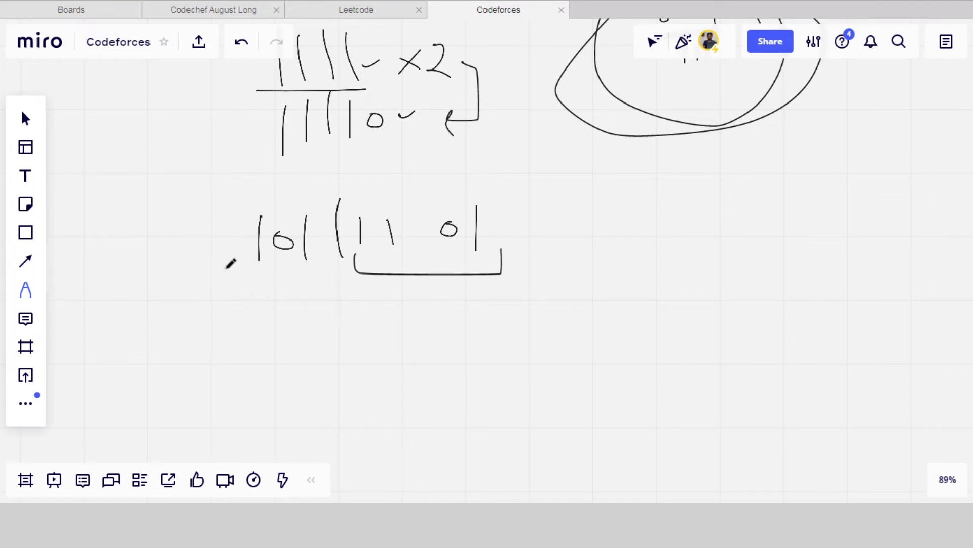
pyautogui.moveTo(226, 268)
pyautogui.mouseDown()
pyautogui.moveTo(327, 290)
pyautogui.moveTo(350, 276)
pyautogui.moveTo(352, 259)
pyautogui.mouseUp()
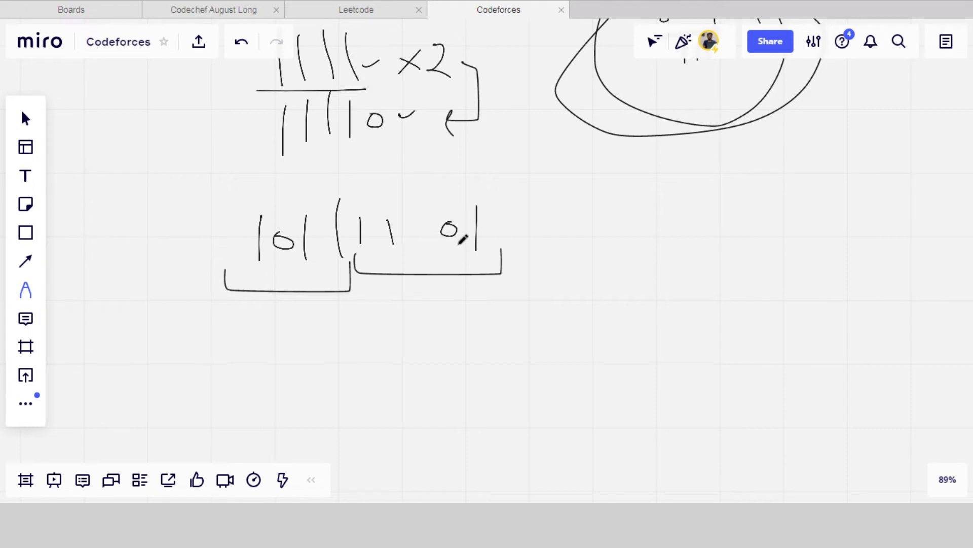
pyautogui.moveTo(462, 235)
pyautogui.mouseDown()
pyautogui.moveTo(304, 283)
pyautogui.moveTo(252, 255)
pyautogui.mouseUp()
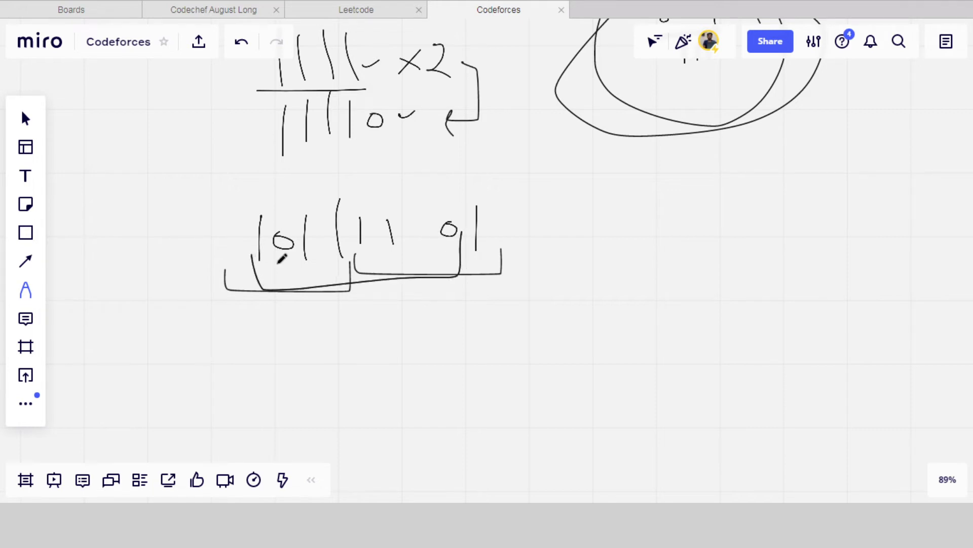
pyautogui.moveTo(409, 243)
pyautogui.mouseDown()
pyautogui.moveTo(404, 280)
pyautogui.moveTo(247, 299)
pyautogui.moveTo(249, 271)
pyautogui.mouseUp()
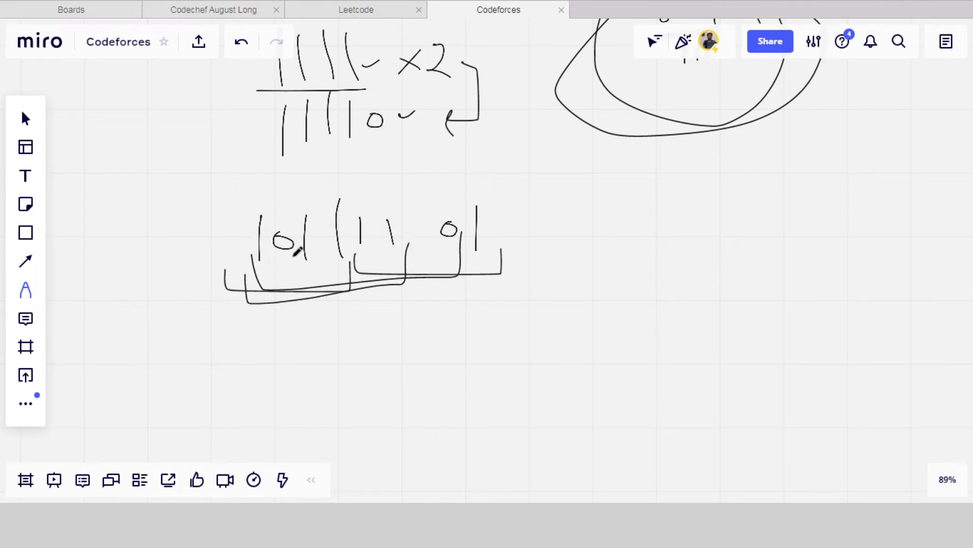
pyautogui.moveTo(446, 214); pyautogui.dragTo(450, 248)
pyautogui.moveTo(272, 256)
pyautogui.mouseDown()
pyautogui.moveTo(276, 273)
pyautogui.moveTo(545, 262)
pyautogui.moveTo(537, 239)
pyautogui.mouseUp()
pyautogui.moveTo(291, 248)
pyautogui.mouseDown()
pyautogui.moveTo(441, 281)
pyautogui.moveTo(498, 223)
pyautogui.mouseUp()
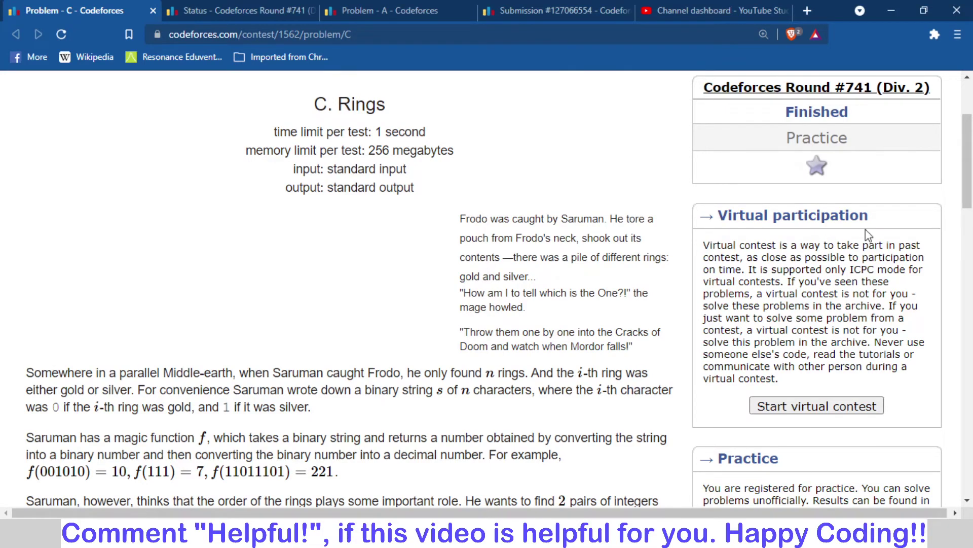
# - Scroll to the Rings sample tests and highlight the 001111 and 11011 sample strings
pyautogui.moveTo(969, 190); pyautogui.dragTo(971, 404)
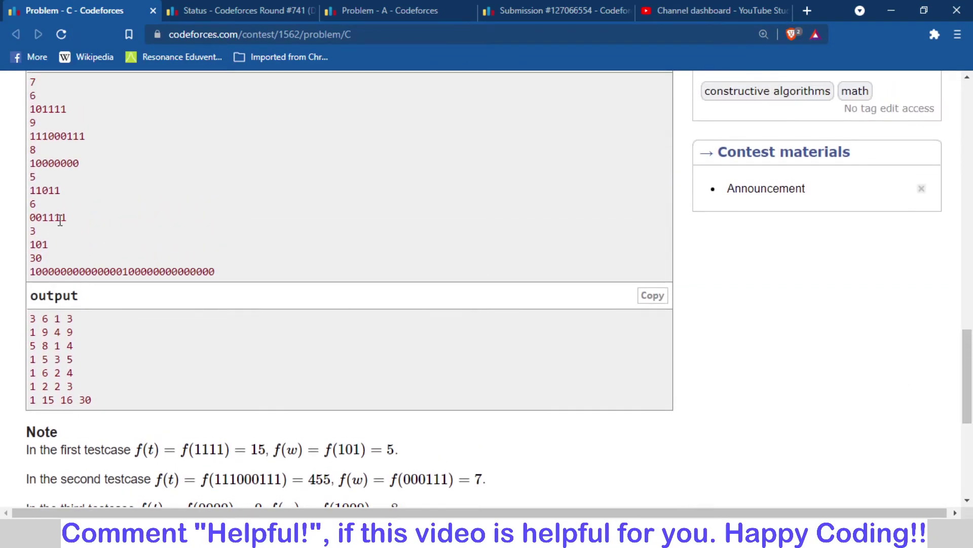
pyautogui.moveTo(73, 220)
pyautogui.mouseDown()
pyautogui.moveTo(44, 218)
pyautogui.moveTo(29, 191)
pyautogui.mouseUp()
pyautogui.click(98, 199)
# - Back in Miro, write the string 11011 on empty space below
pyautogui.click(421, 512)
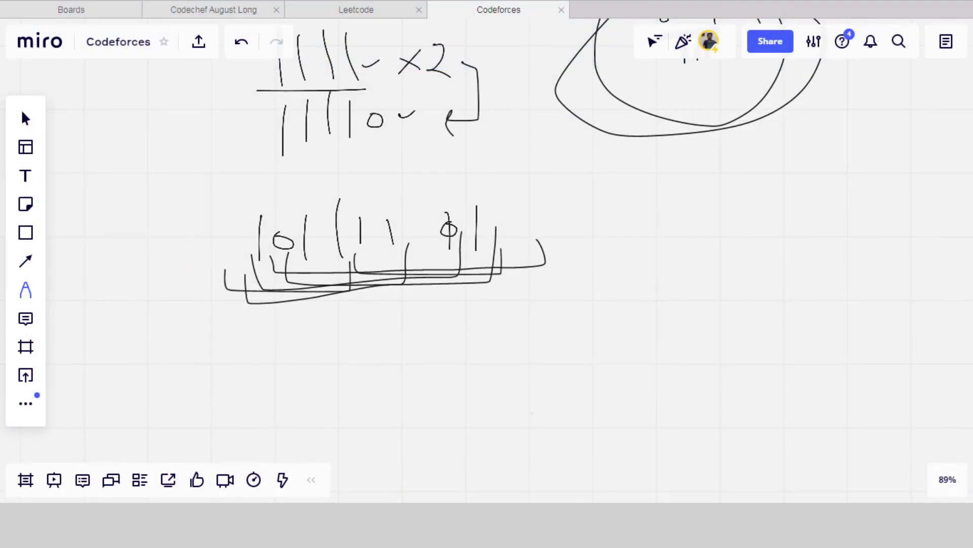
pyautogui.scroll(-2, 466, 248)
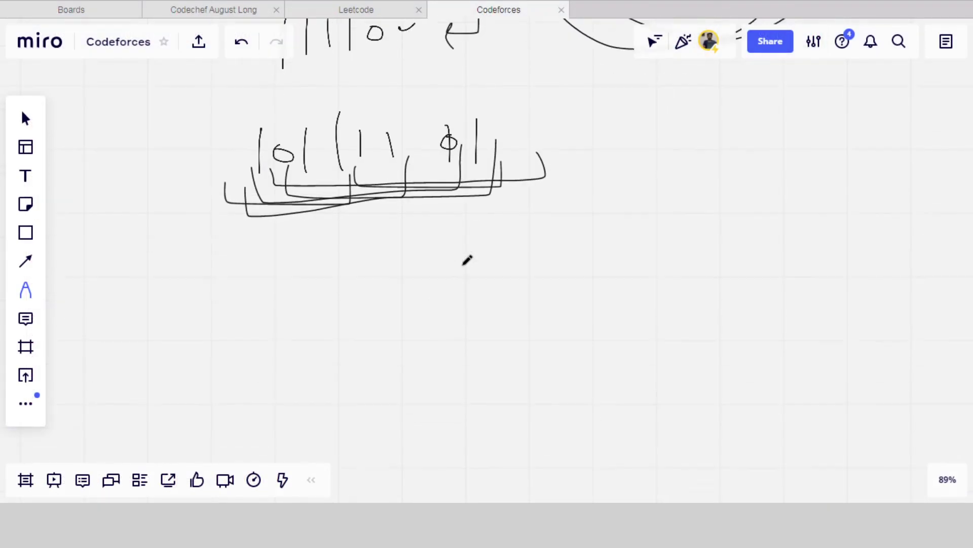
pyautogui.scroll(-3, 465, 257)
pyautogui.moveTo(313, 178)
pyautogui.mouseDown()
pyautogui.moveTo(312, 210)
pyautogui.moveTo(327, 213)
pyautogui.moveTo(360, 190)
pyautogui.moveTo(374, 203)
pyautogui.moveTo(389, 199)
pyautogui.moveTo(388, 209)
pyautogui.mouseUp()
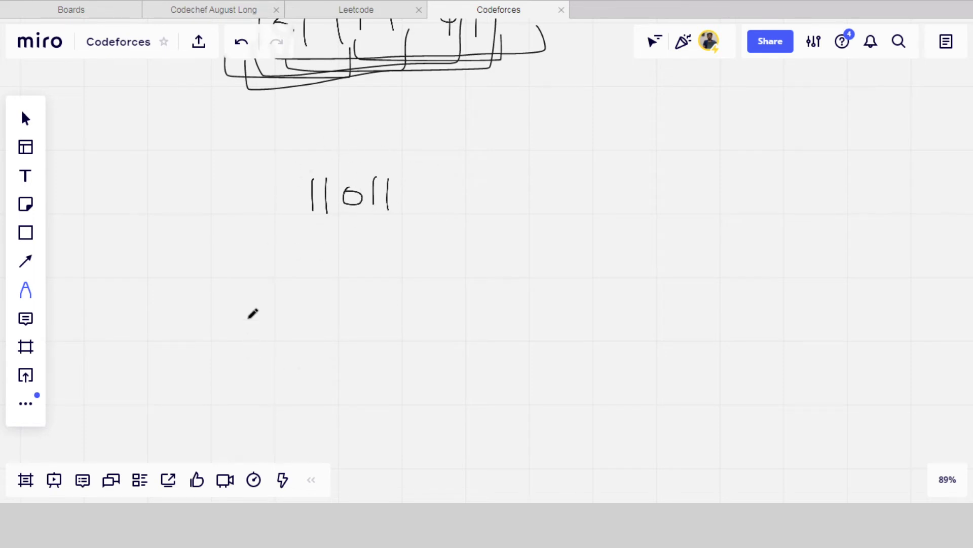
pyautogui.scroll(-1, 252, 313)
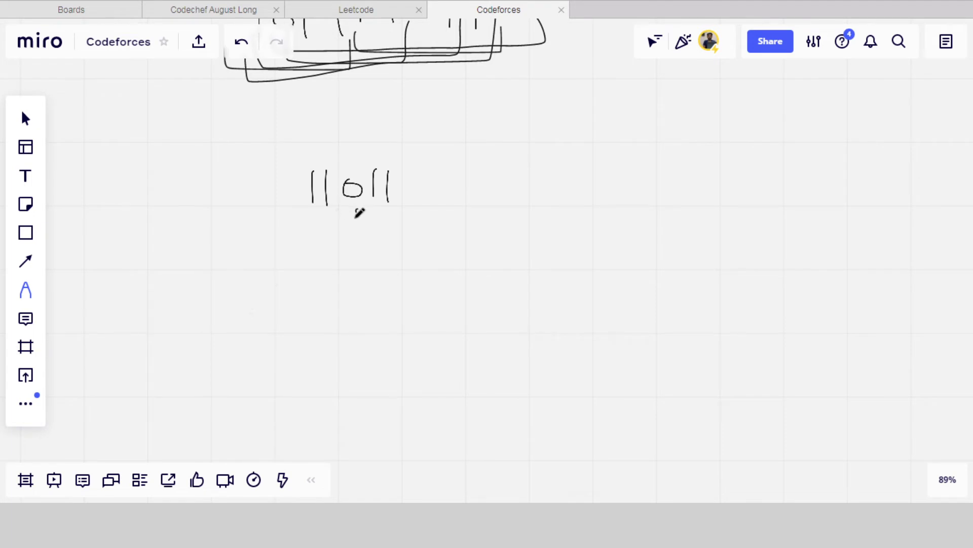
# - Arrow the middle 0 of 11011, write halves 110/11 and 011/11, and start 001111
pyautogui.moveTo(355, 228)
pyautogui.mouseDown()
pyautogui.moveTo(357, 207)
pyautogui.moveTo(363, 215)
pyautogui.mouseUp()
pyautogui.moveTo(281, 244)
pyautogui.mouseDown()
pyautogui.moveTo(293, 265)
pyautogui.moveTo(313, 247)
pyautogui.mouseUp()
pyautogui.moveTo(281, 283)
pyautogui.mouseDown()
pyautogui.moveTo(281, 295)
pyautogui.moveTo(292, 294)
pyautogui.mouseUp()
pyautogui.moveTo(420, 233)
pyautogui.mouseDown()
pyautogui.moveTo(412, 244)
pyautogui.moveTo(420, 233)
pyautogui.moveTo(442, 248)
pyautogui.moveTo(434, 289)
pyautogui.moveTo(442, 288)
pyautogui.mouseUp()
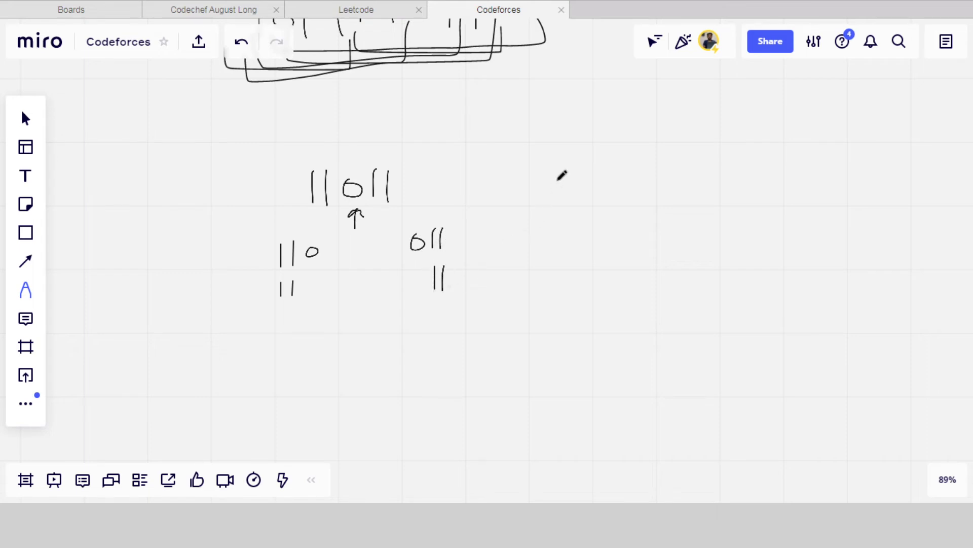
pyautogui.moveTo(564, 160)
pyautogui.mouseDown()
pyautogui.moveTo(557, 172)
pyautogui.moveTo(600, 160)
pyautogui.moveTo(606, 183)
pyautogui.moveTo(653, 189)
pyautogui.mouseUp()
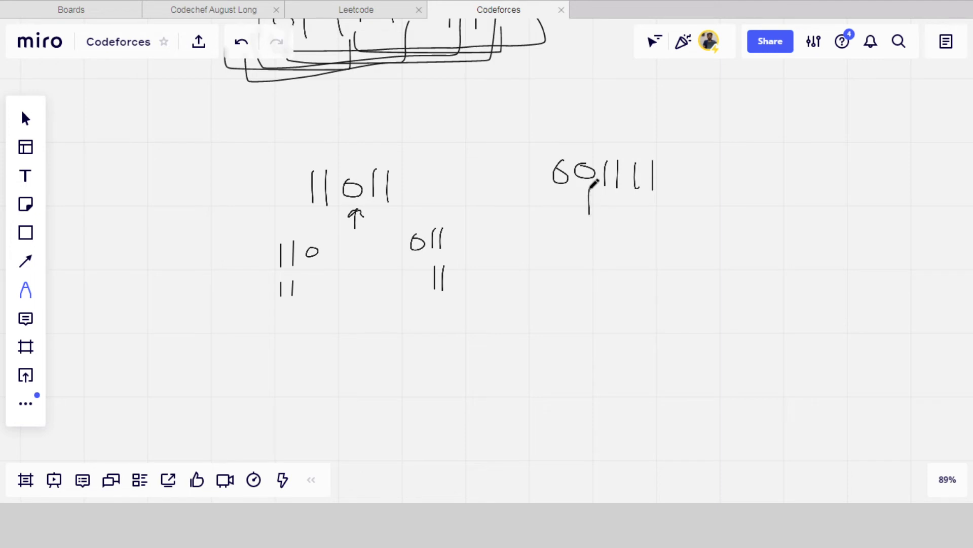
# - Draw an arrowhead under 001111's second 0 and a second bracket beneath its digits
pyautogui.moveTo(583, 200); pyautogui.dragTo(667, 199)
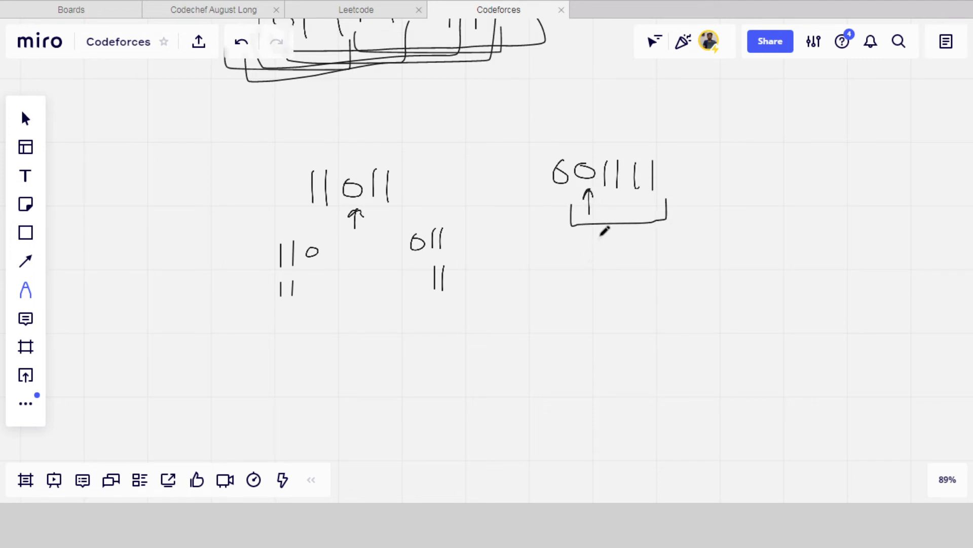
pyautogui.moveTo(599, 236); pyautogui.dragTo(672, 232)
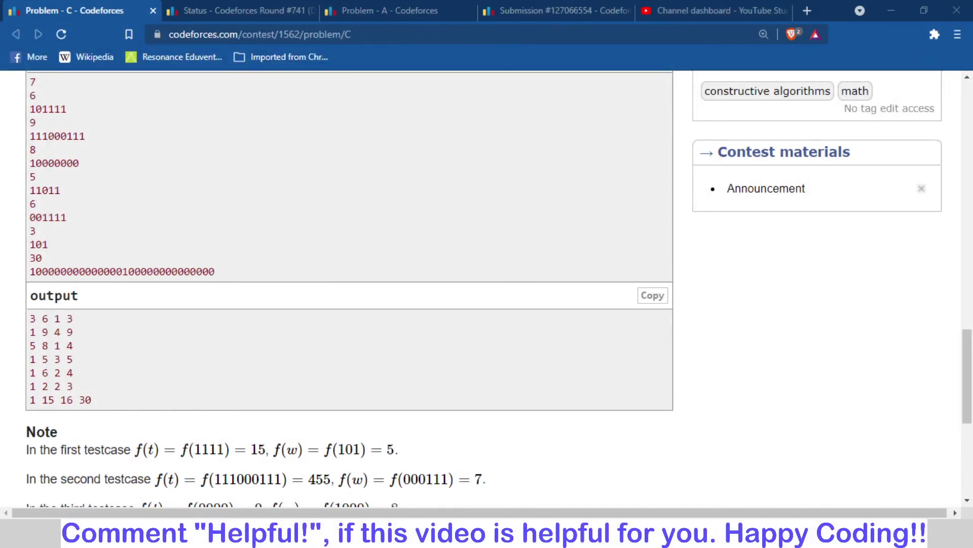
# - Switch to the submitted C++ solution for contest 1562 and highlight the in = i assignment
pyautogui.click(218, 10)
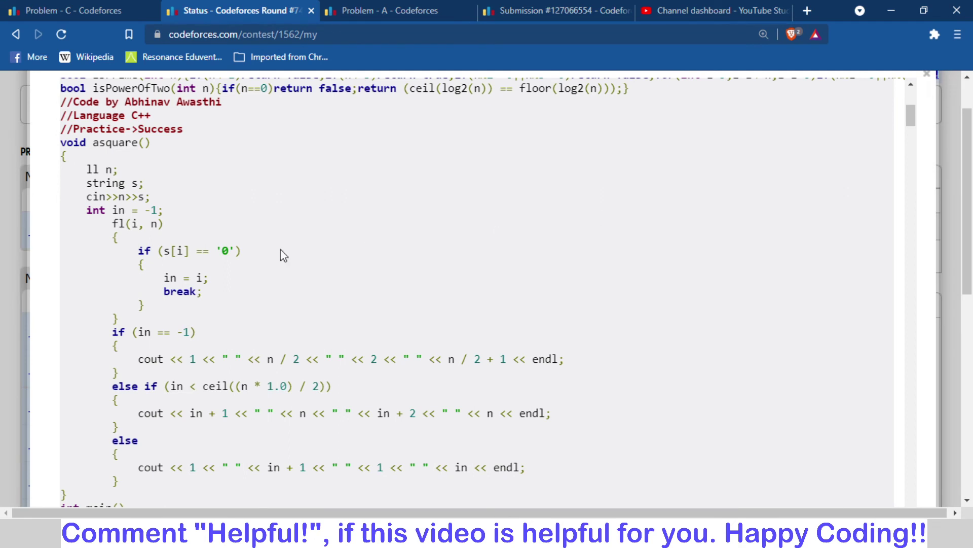
pyautogui.moveTo(157, 277); pyautogui.dragTo(233, 282)
pyautogui.click(416, 280)
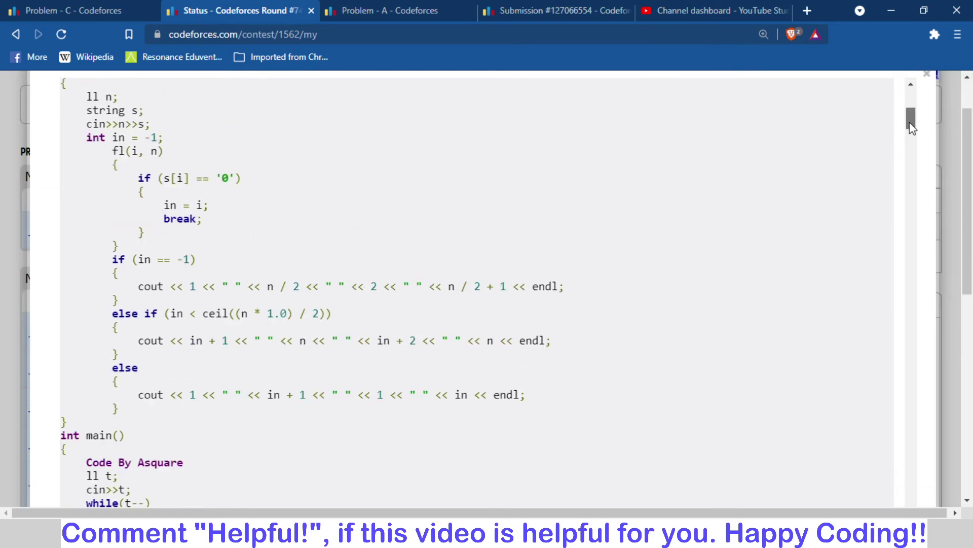
# - Highlight the '0' tested in the loop and the printed pairs 1, n/2 and 2, n/2+1
pyautogui.moveTo(911, 124); pyautogui.dragTo(911, 128)
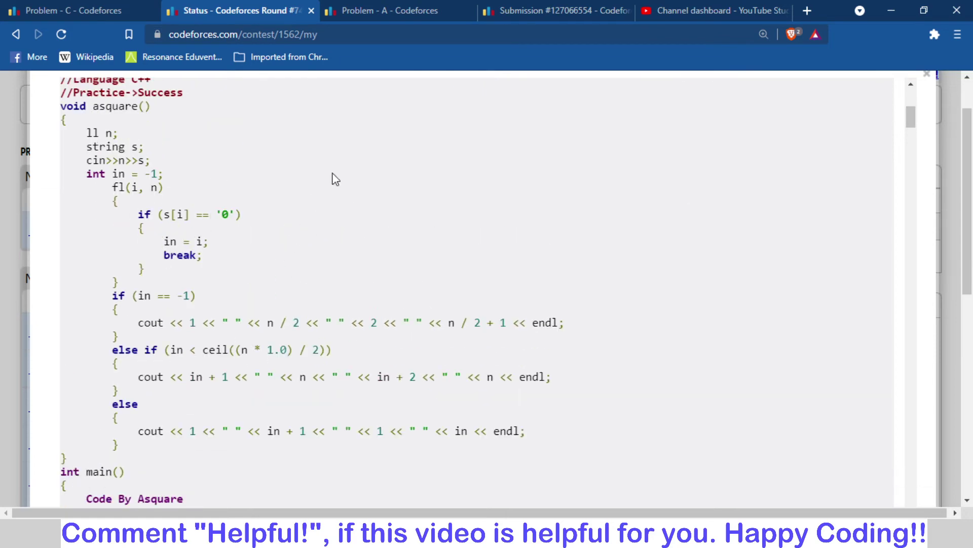
pyautogui.doubleClick(226, 214)
pyautogui.click(247, 321)
pyautogui.moveTo(189, 323); pyautogui.dragTo(300, 323)
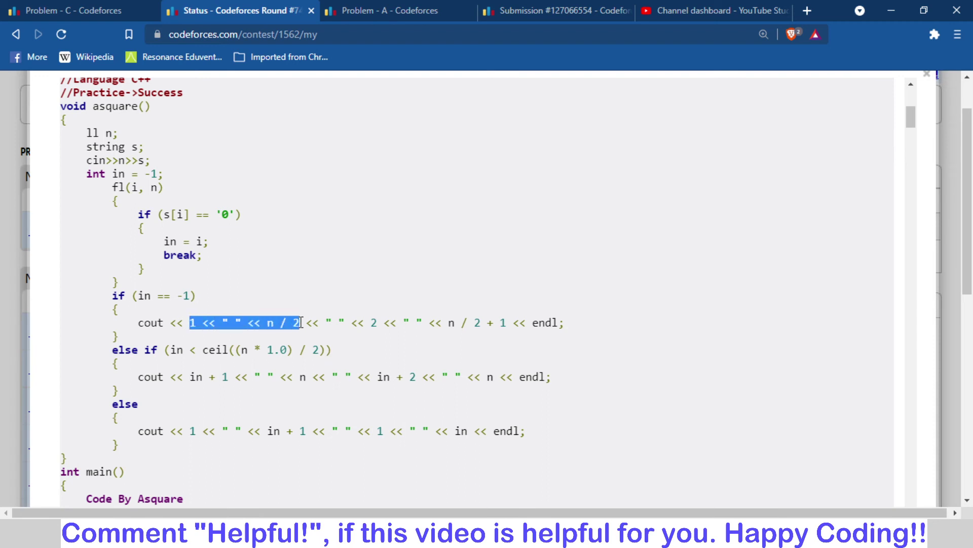
pyautogui.moveTo(365, 322); pyautogui.dragTo(506, 323)
pyautogui.click(386, 376)
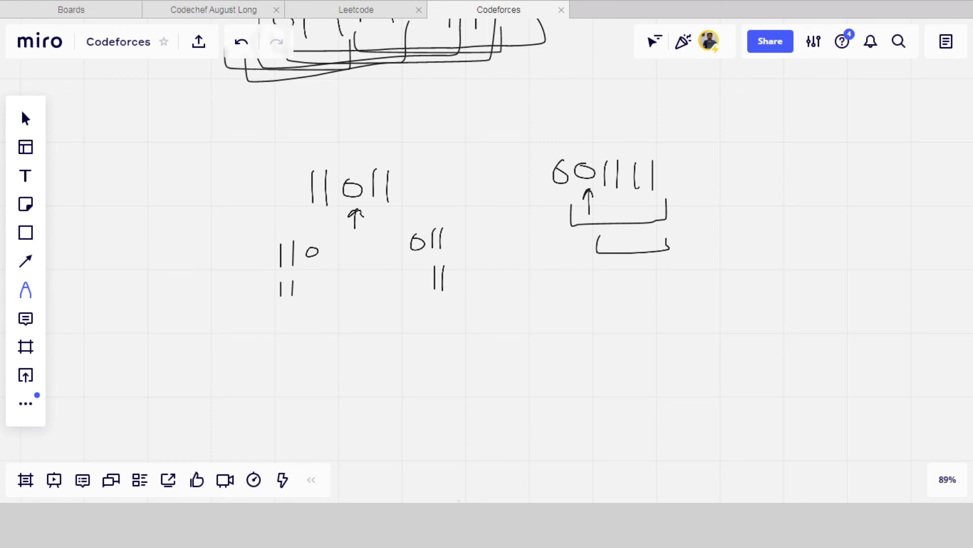
# - Sketch an all-ones string with two overlapping brackets below it, plus two circled 111 rows beside it
pyautogui.moveTo(394, 339)
pyautogui.mouseDown()
pyautogui.moveTo(395, 370)
pyautogui.moveTo(409, 379)
pyautogui.mouseUp()
pyautogui.moveTo(437, 329)
pyautogui.mouseDown()
pyautogui.moveTo(435, 363)
pyautogui.moveTo(460, 358)
pyautogui.mouseUp()
pyautogui.moveTo(488, 327); pyautogui.dragTo(485, 363)
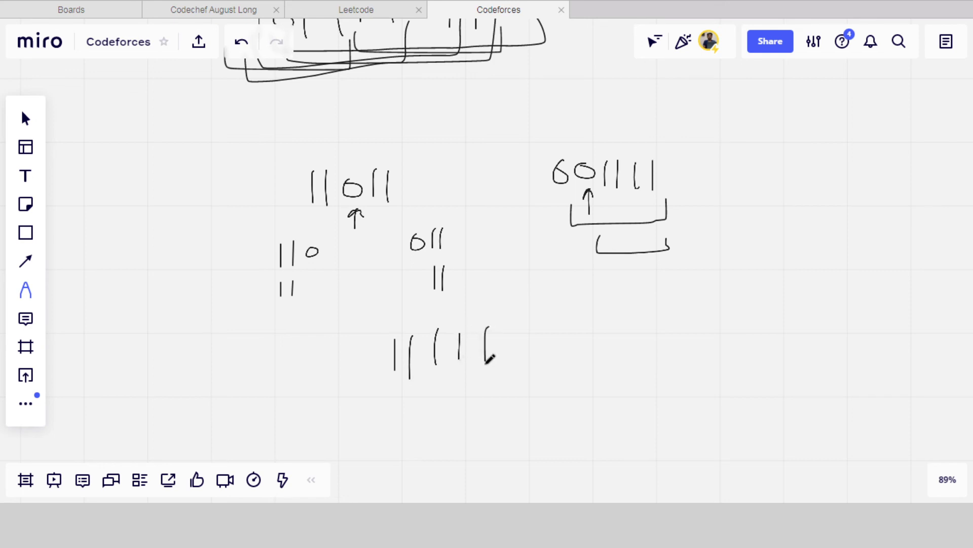
pyautogui.moveTo(381, 371)
pyautogui.mouseDown()
pyautogui.moveTo(406, 387)
pyautogui.moveTo(444, 369)
pyautogui.moveTo(445, 396)
pyautogui.moveTo(479, 378)
pyautogui.mouseUp()
pyautogui.moveTo(622, 308)
pyautogui.mouseDown()
pyautogui.moveTo(623, 324)
pyautogui.moveTo(651, 329)
pyautogui.moveTo(625, 364)
pyautogui.moveTo(652, 375)
pyautogui.mouseUp()
pyautogui.moveTo(675, 336)
pyautogui.mouseDown()
pyautogui.moveTo(659, 271)
pyautogui.moveTo(622, 426)
pyautogui.mouseUp()
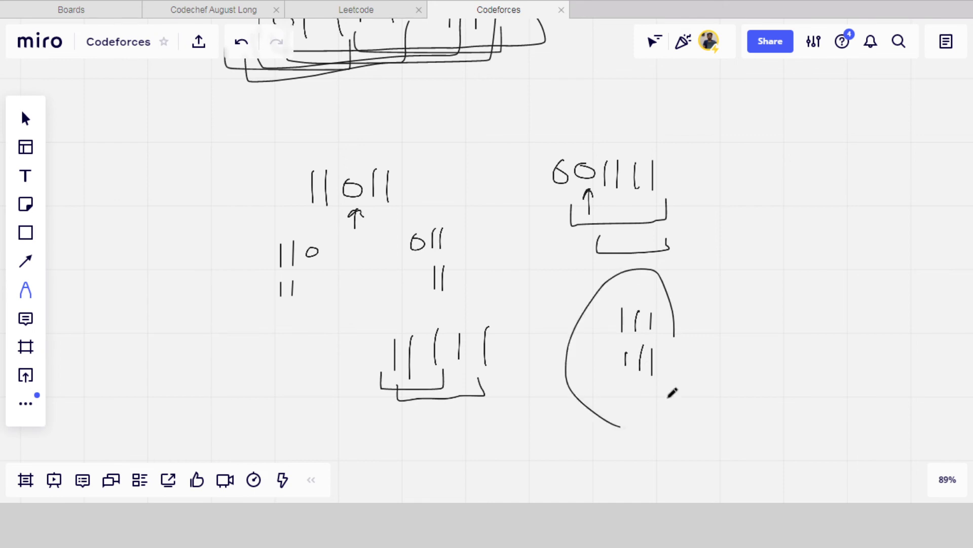
pyautogui.moveTo(683, 303); pyautogui.dragTo(623, 427)
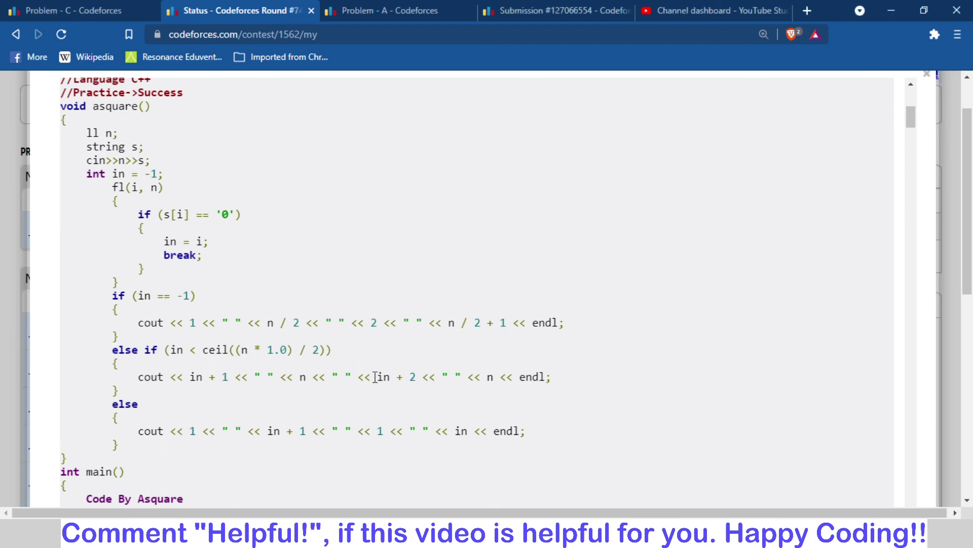
pyautogui.moveTo(171, 350); pyautogui.dragTo(325, 350)
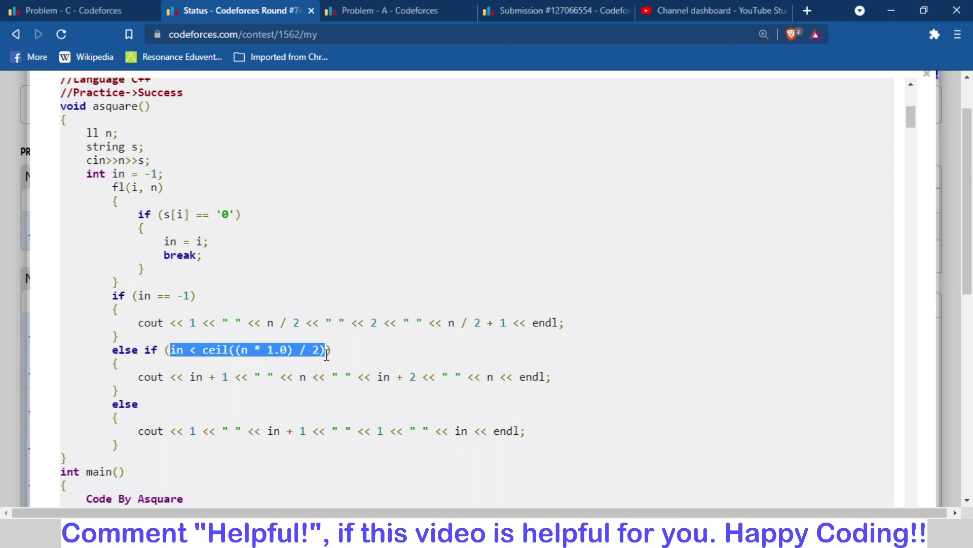
pyautogui.click(170, 350)
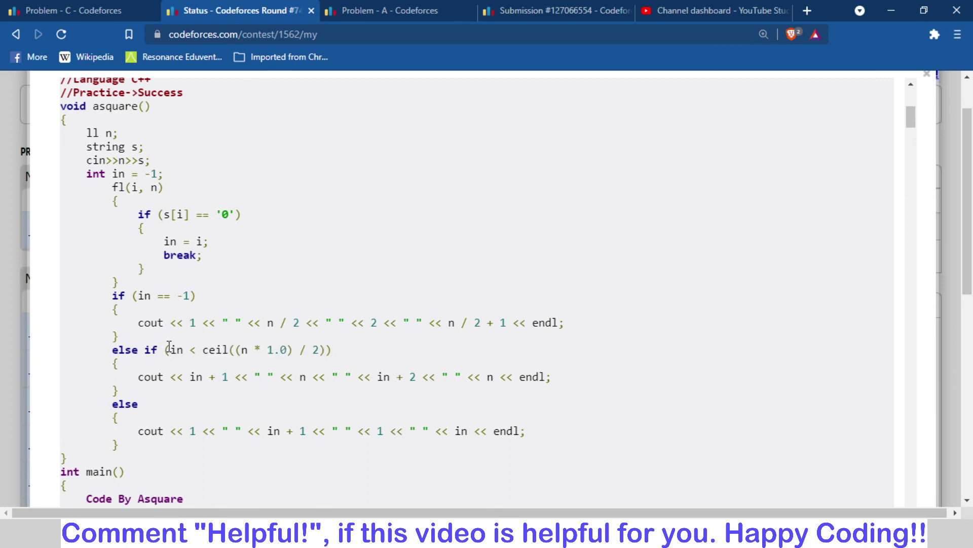
pyautogui.moveTo(171, 350); pyautogui.dragTo(326, 350)
pyautogui.click(336, 358)
pyautogui.moveTo(189, 377); pyautogui.dragTo(303, 377)
pyautogui.moveTo(371, 376); pyautogui.dragTo(494, 376)
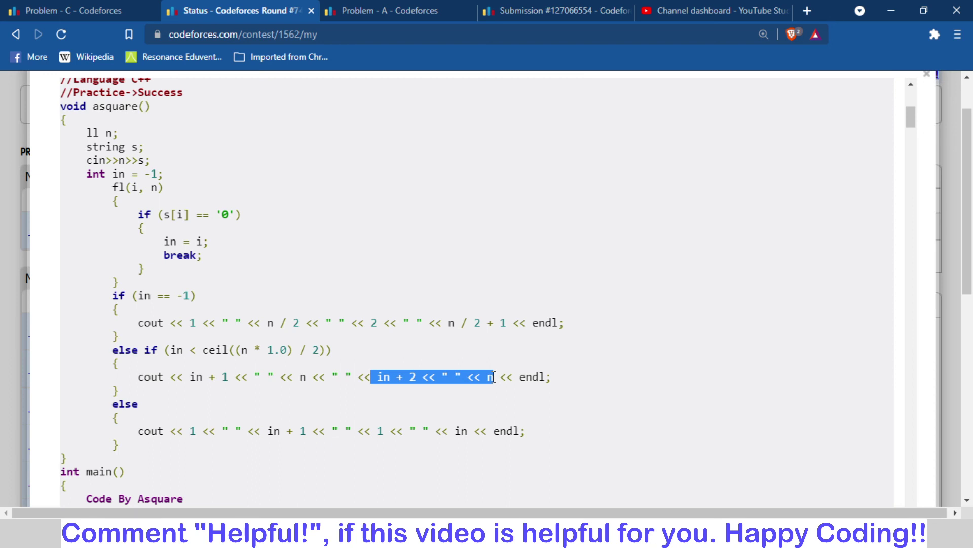
pyautogui.click(361, 416)
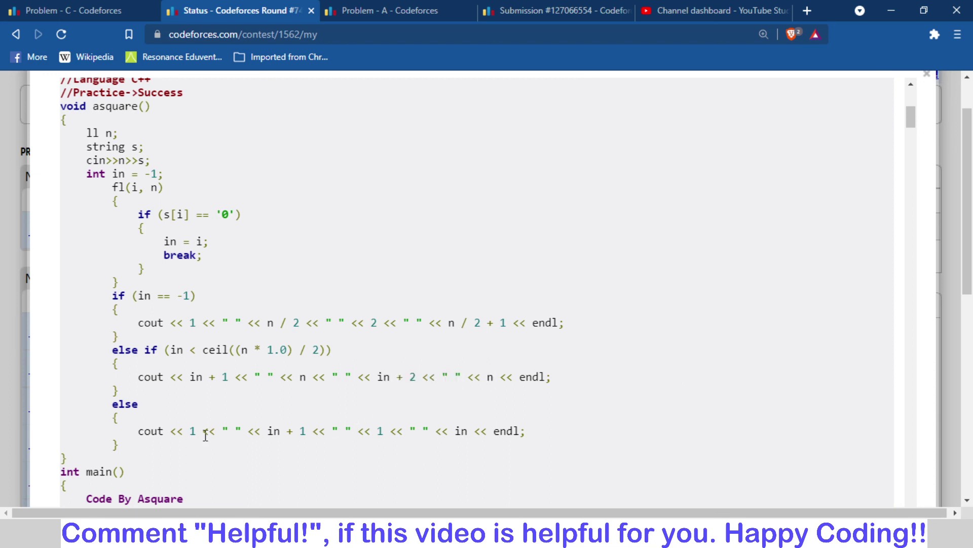
pyautogui.moveTo(170, 349); pyautogui.dragTo(191, 349)
pyautogui.click(188, 421)
pyautogui.moveTo(190, 433); pyautogui.dragTo(543, 444)
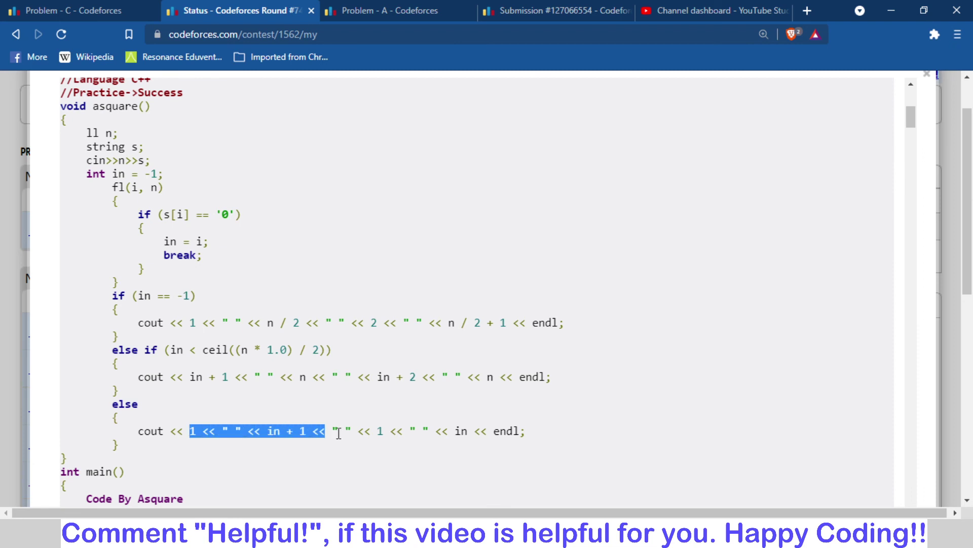
pyautogui.click(542, 443)
pyautogui.moveTo(125, 431); pyautogui.dragTo(542, 434)
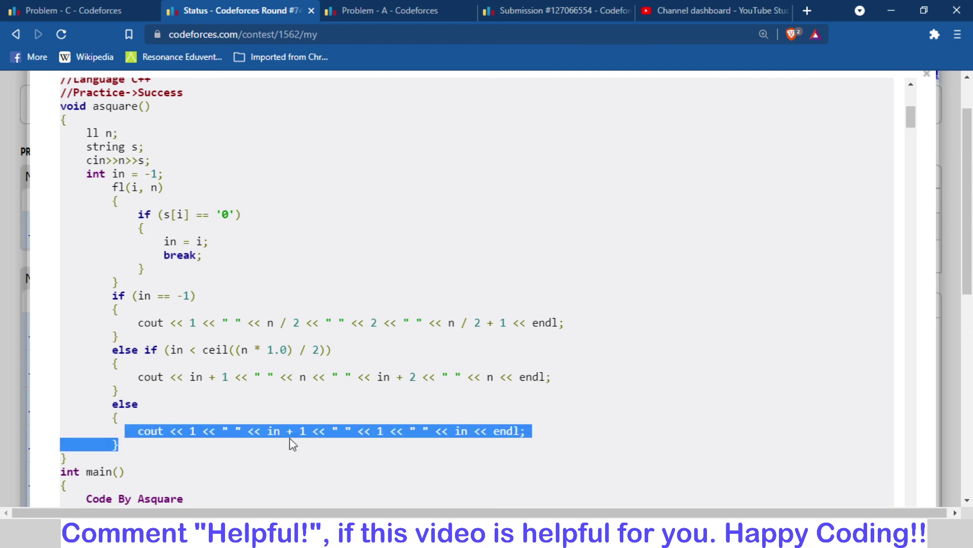
pyautogui.click(553, 433)
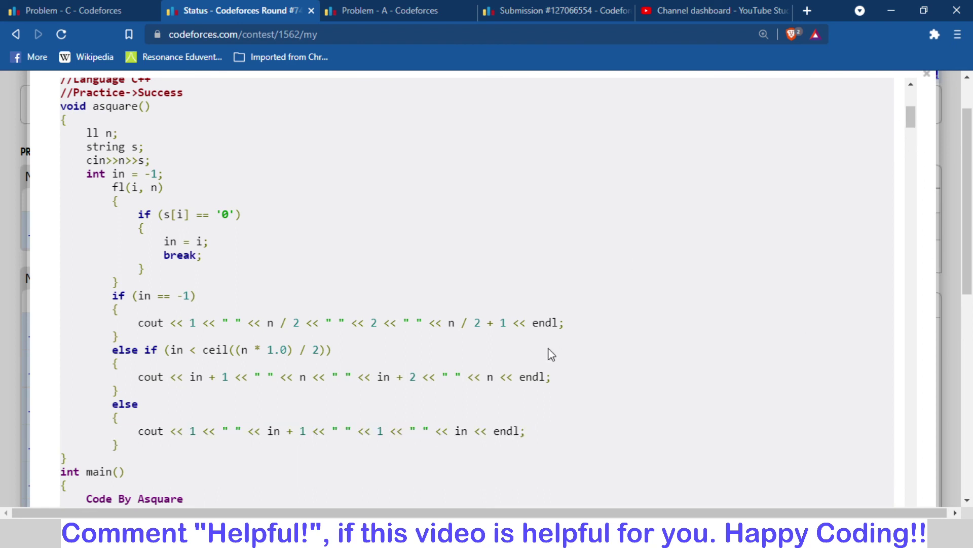